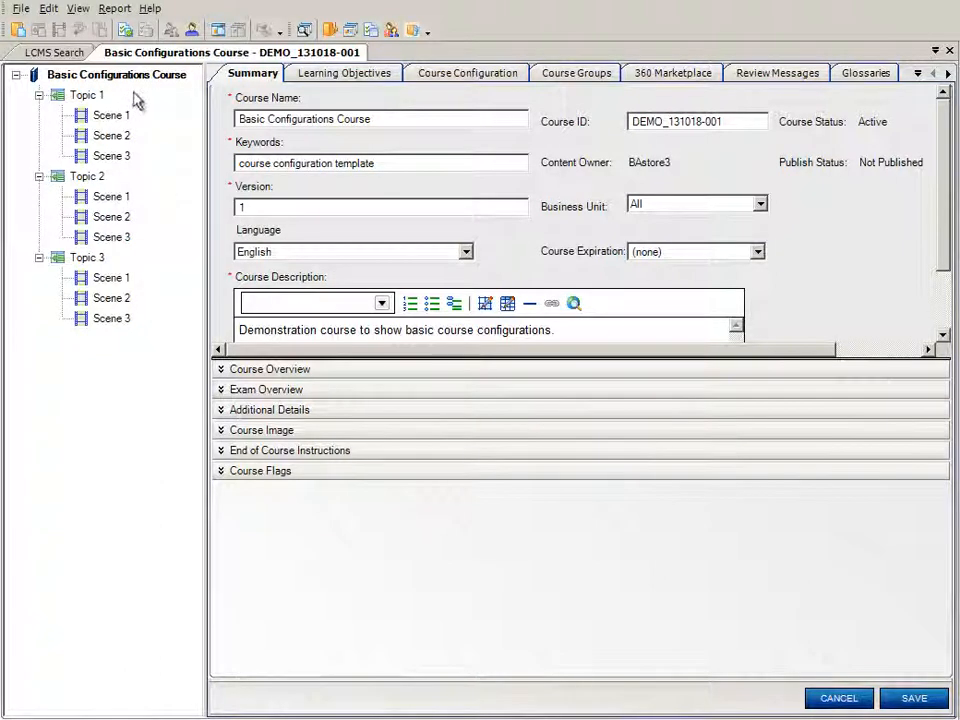
- Open the Basic Configurations Course's configuration settings and check which course configuration templates are available
left_click(317, 80)
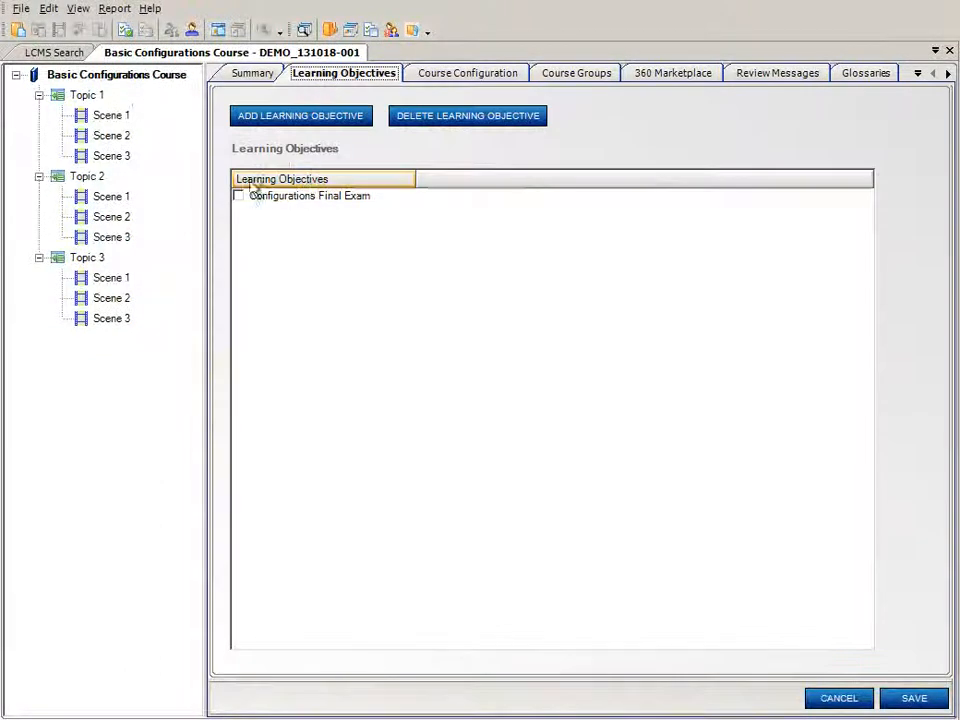
left_click(250, 80)
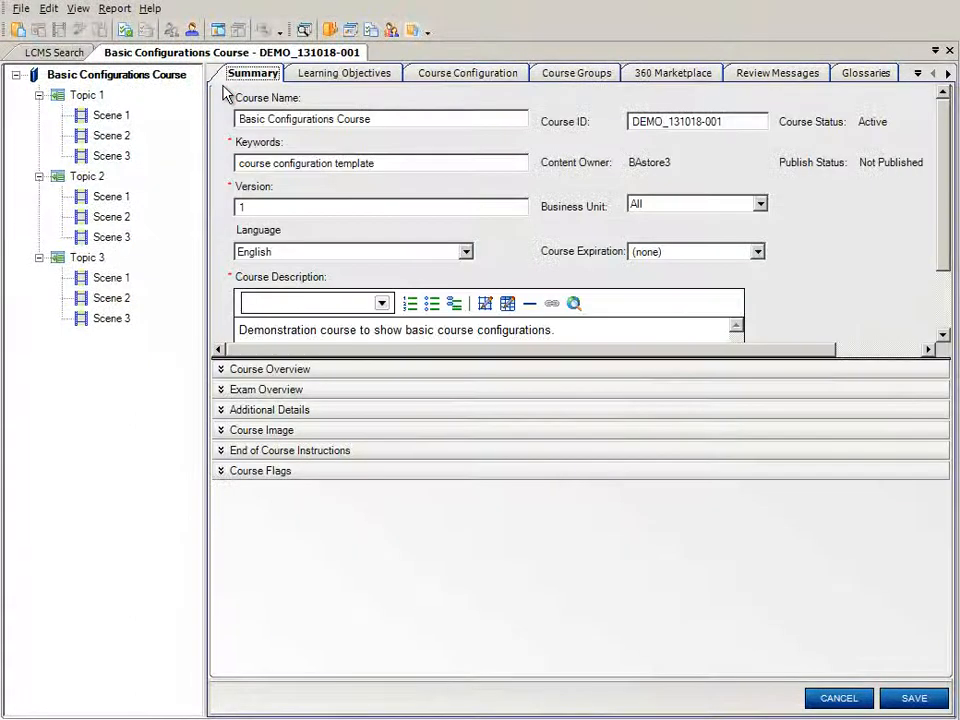
left_click(140, 75)
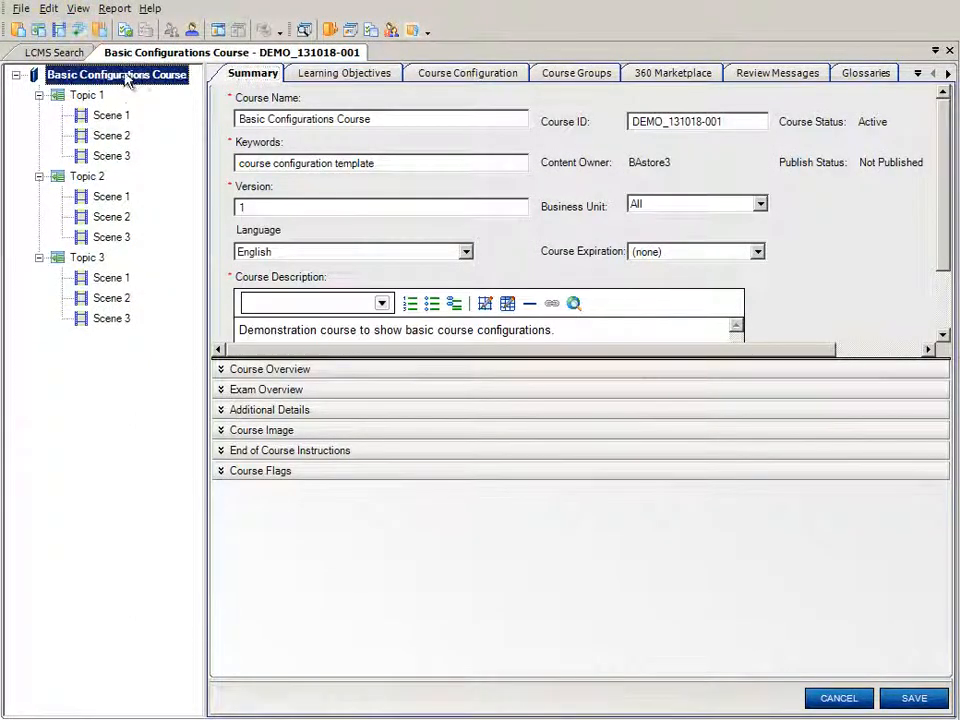
left_click(476, 78)
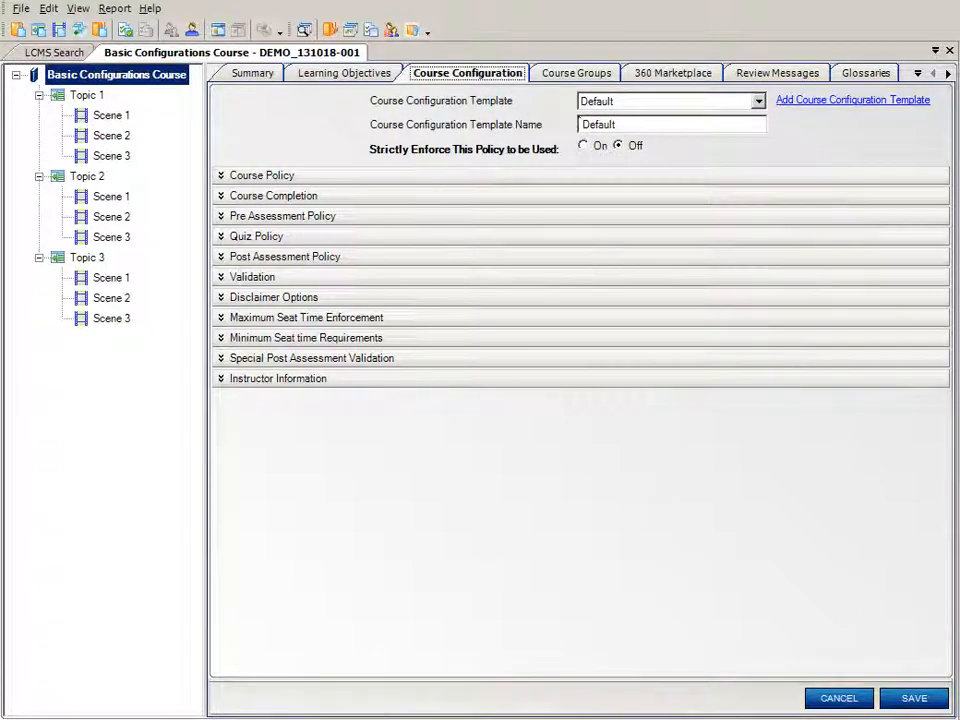
left_click(758, 101)
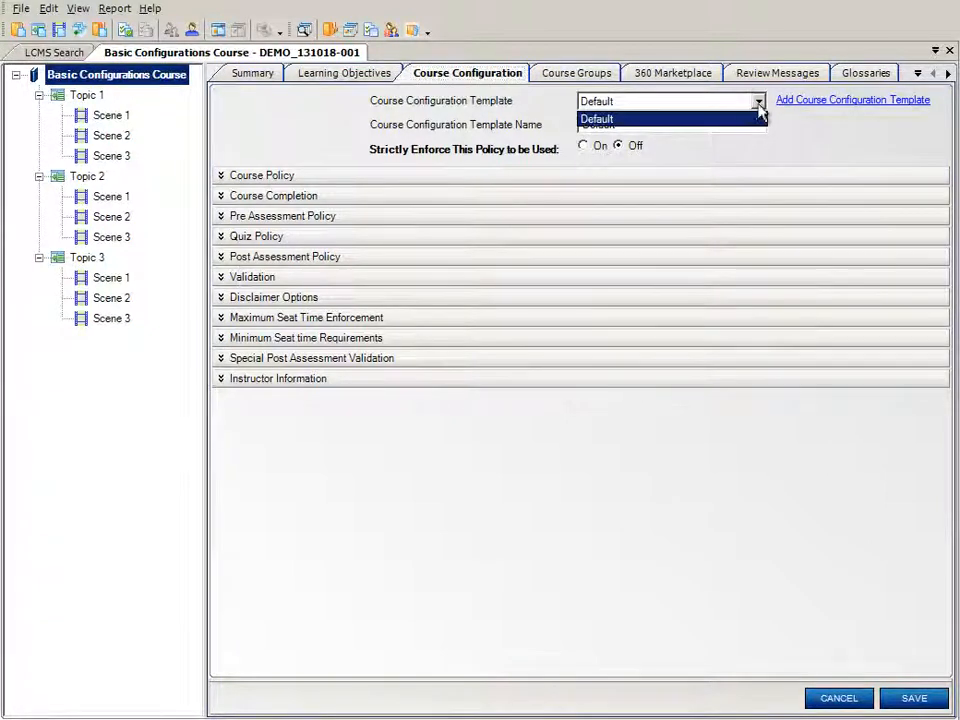
left_click(793, 141)
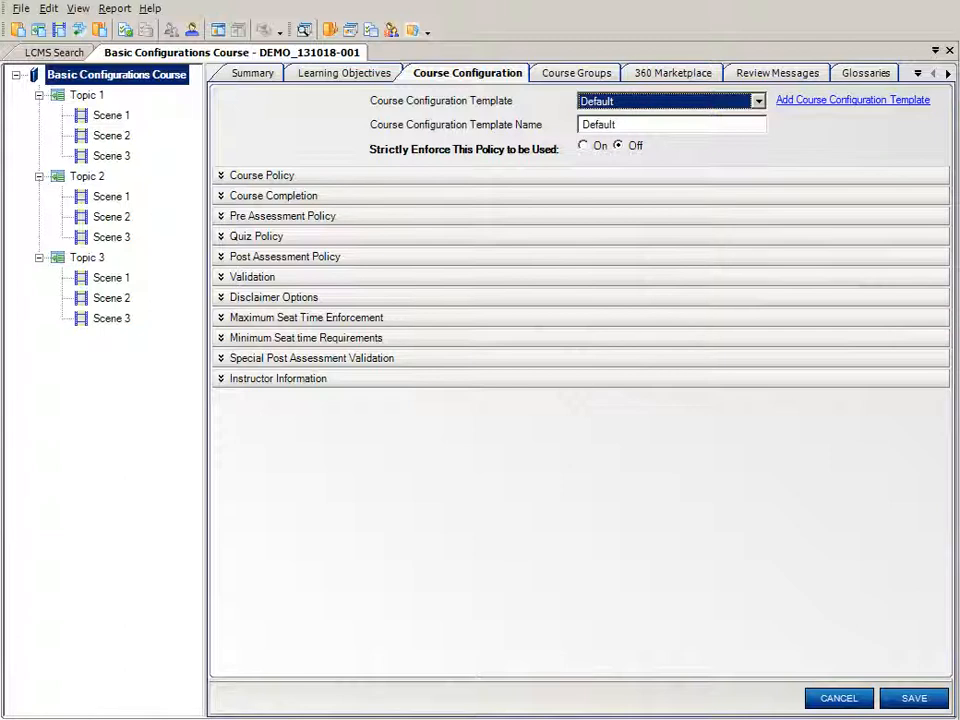
- Switch to the LCMS Course Player, page through the Basic Configurations Course preview to its end, and close the preview
key("alt+Tab")
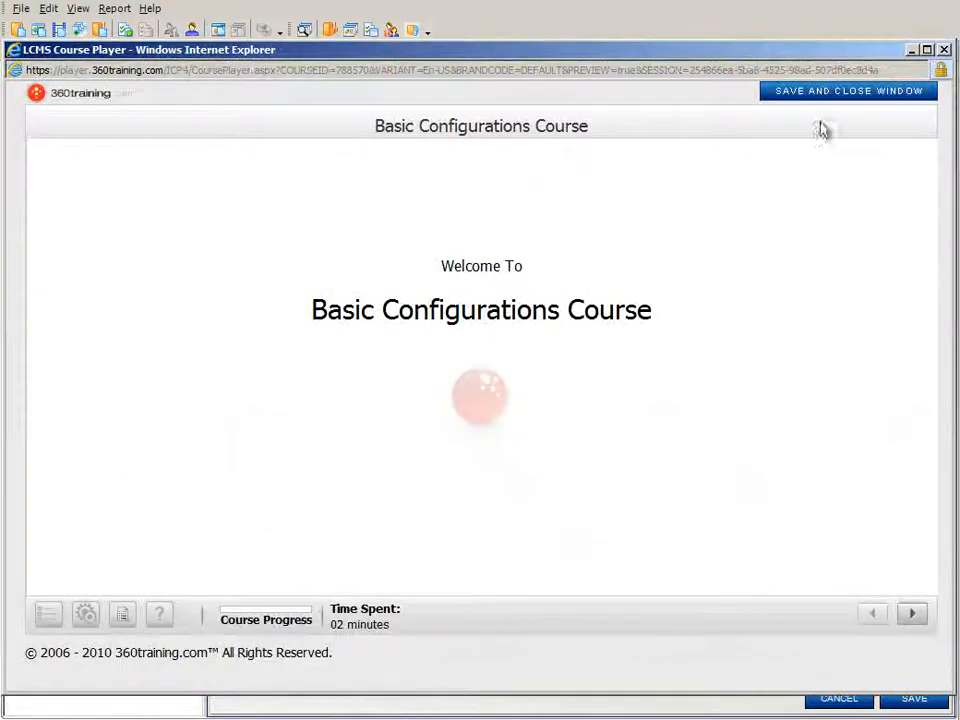
left_click(914, 614)
left_click(916, 617)
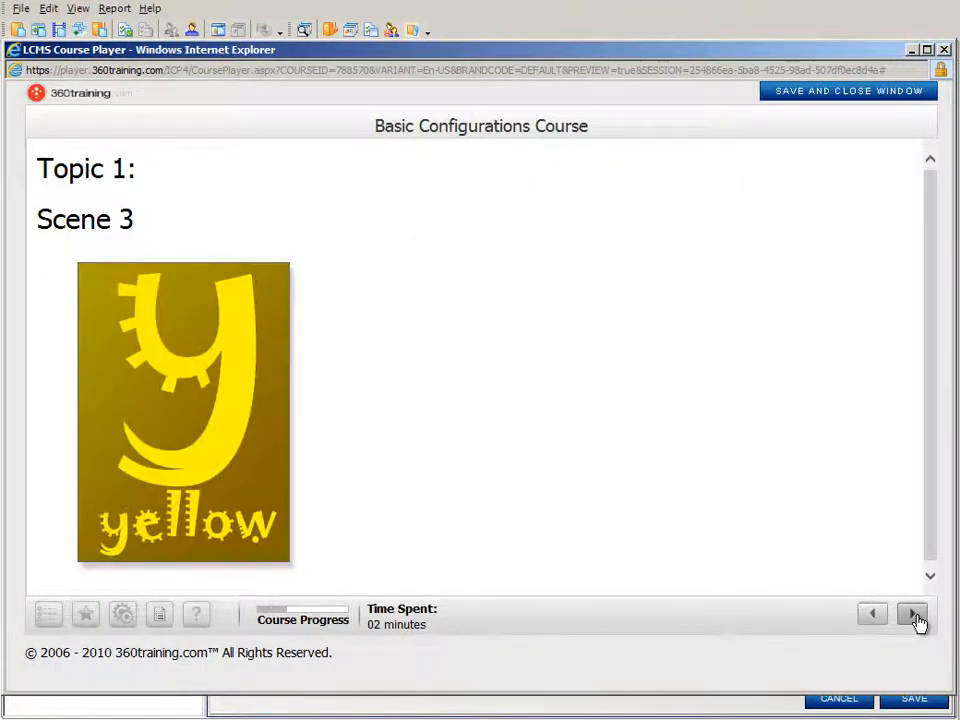
left_click(915, 617)
left_click(915, 617)
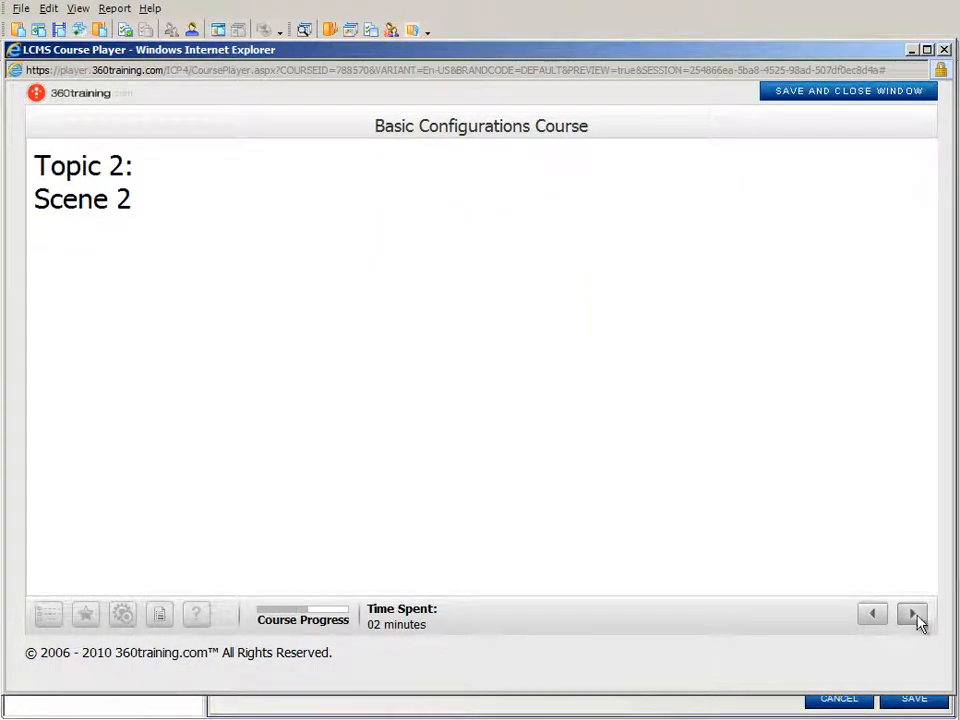
left_click(915, 617)
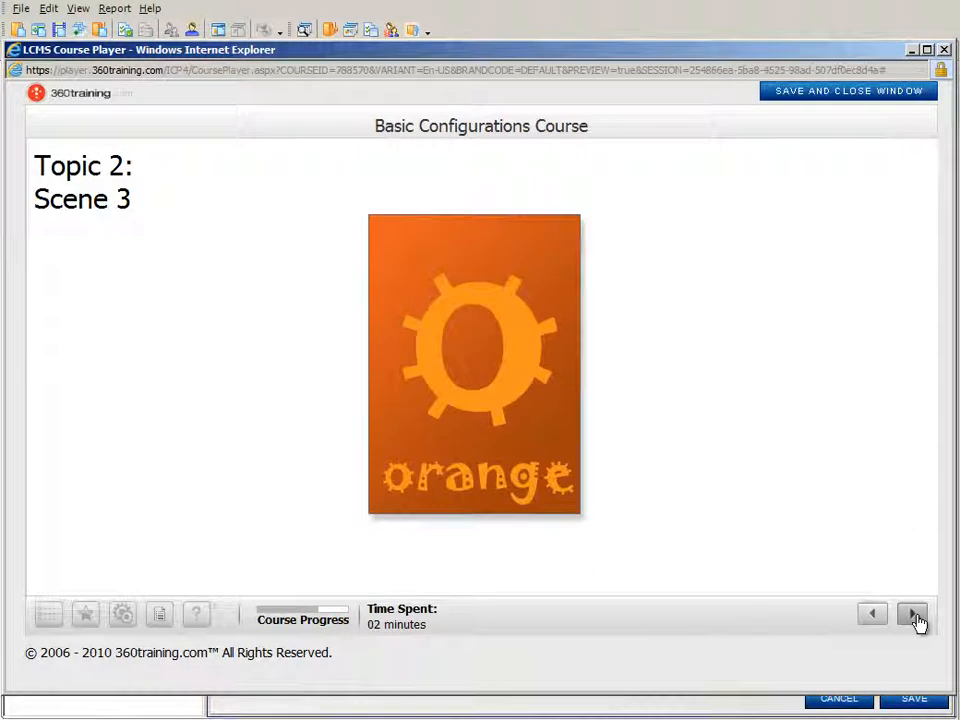
left_click(915, 617)
left_click(915, 617)
left_click(915, 617)
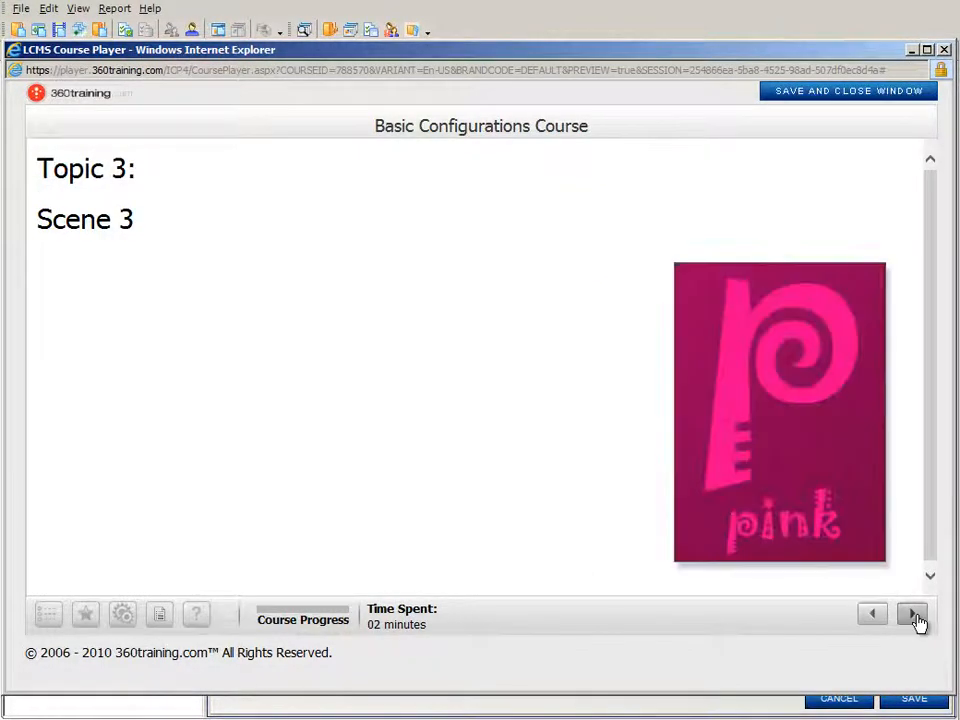
left_click(915, 617)
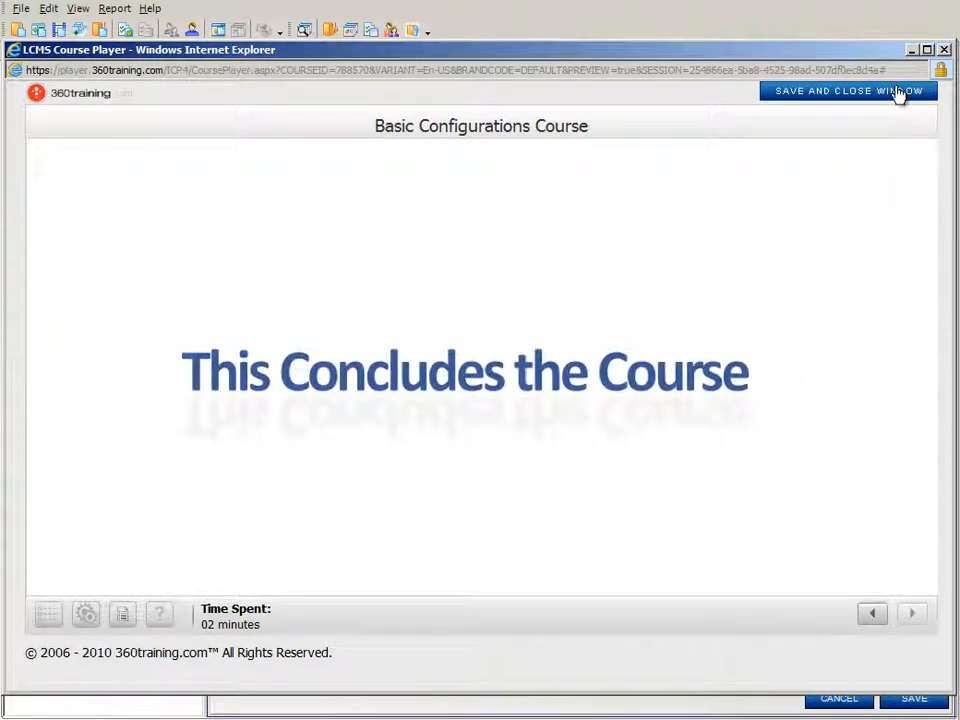
left_click(899, 93)
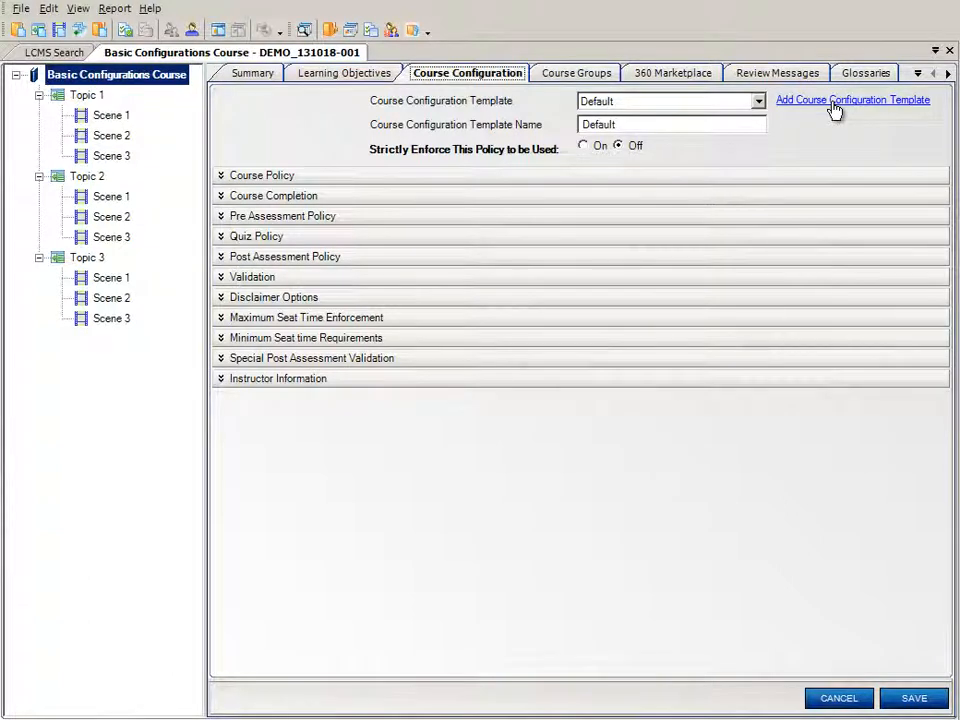
- Examine the BAstore3 Admin author group's permissions, in particular the one for adding course configuration templates
left_click(390, 34)
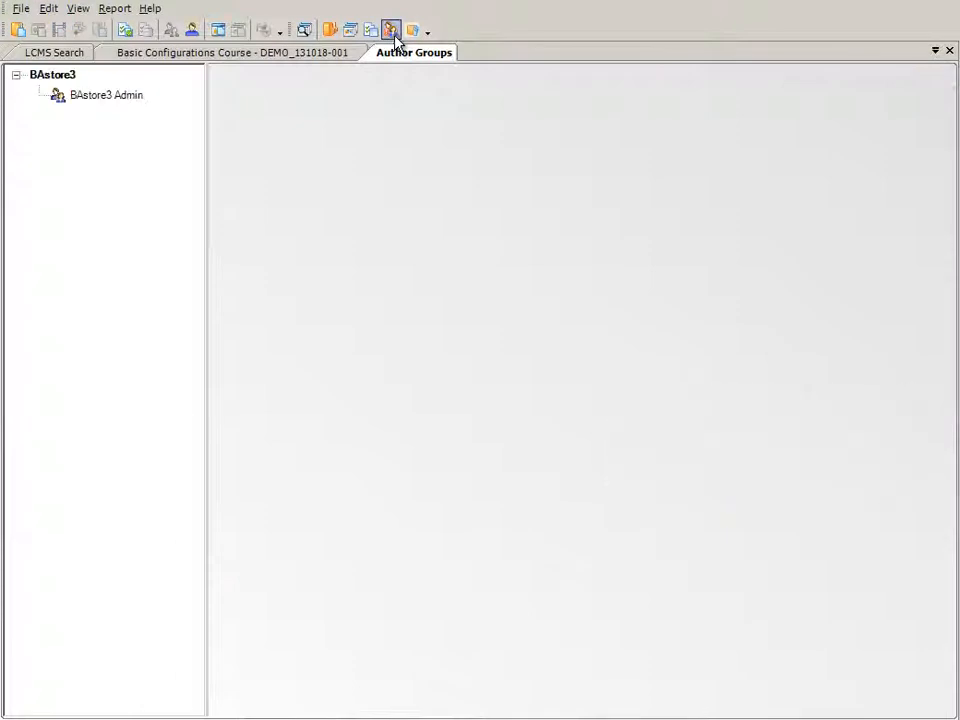
left_click(111, 97)
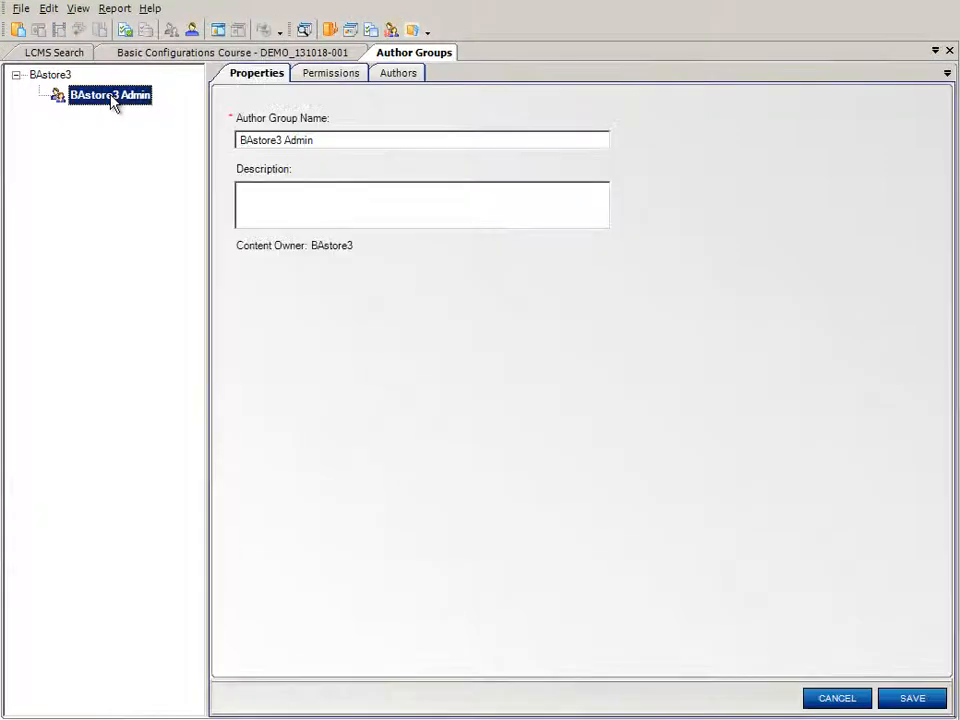
left_click(336, 80)
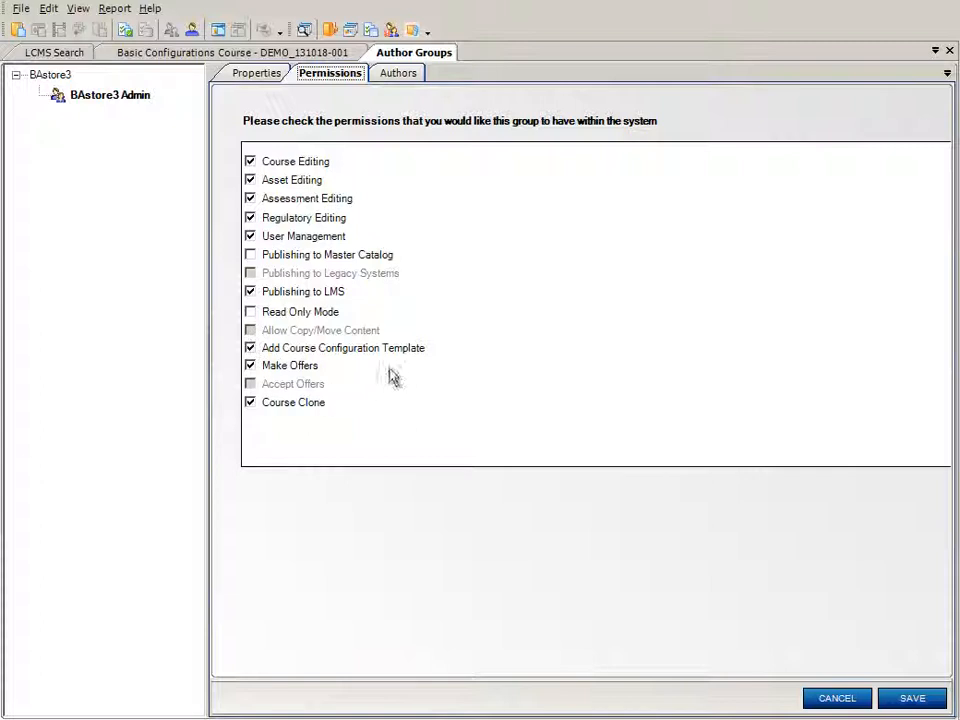
left_click(252, 350)
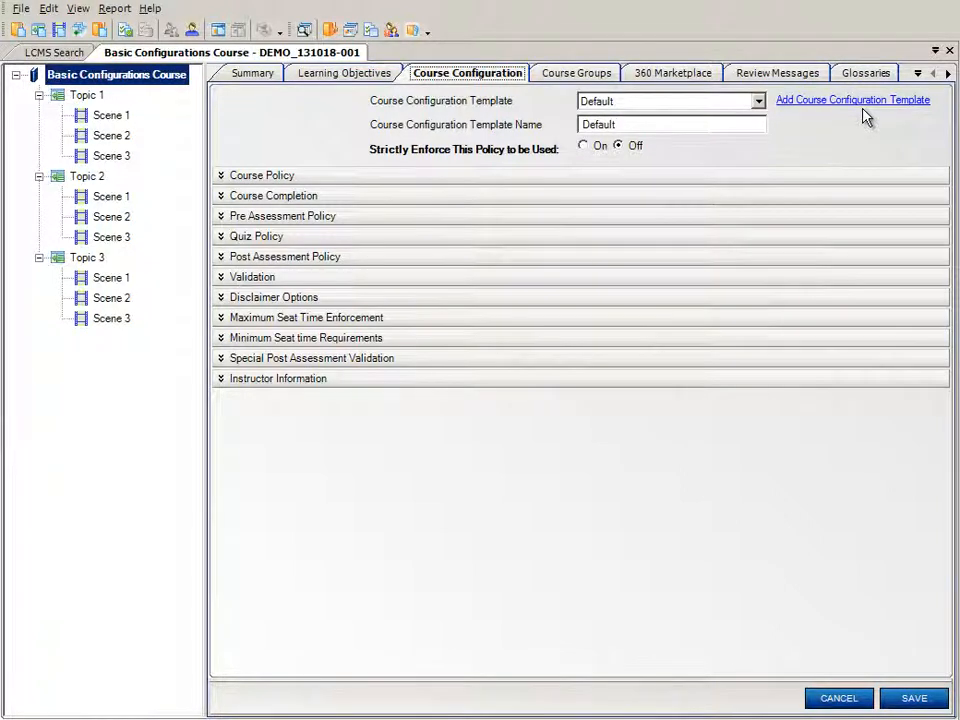
- Start a new course configuration template for the course and name it BasicConfigurationCourse_DEMO101018-001
left_click(848, 108)
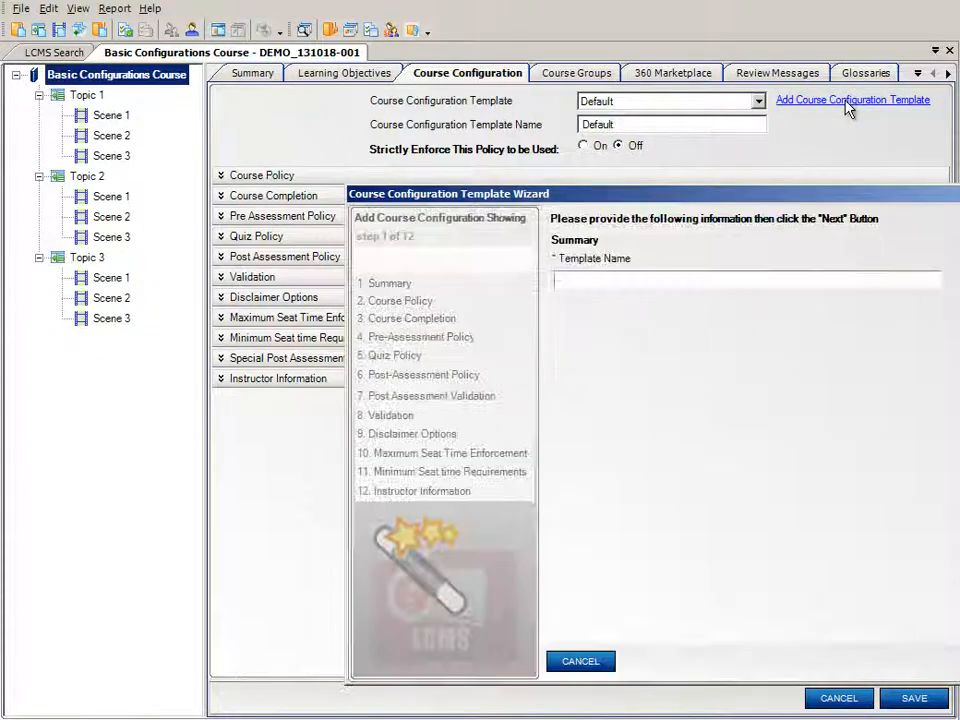
left_click_drag(873, 200, 560, 80)
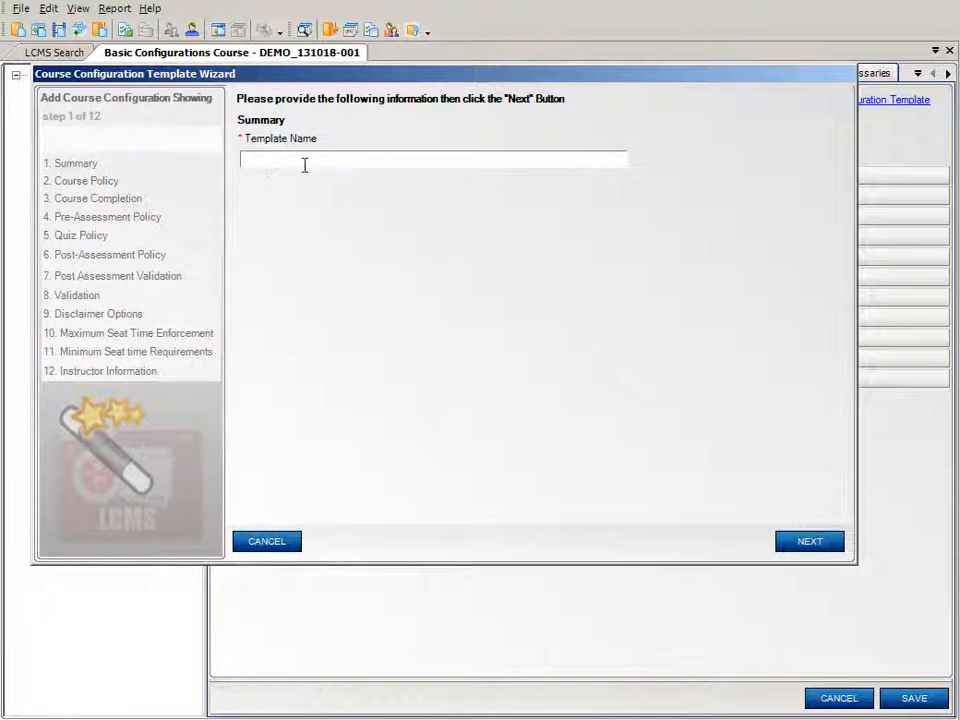
type("BasicConfigurationCourse_DEM")
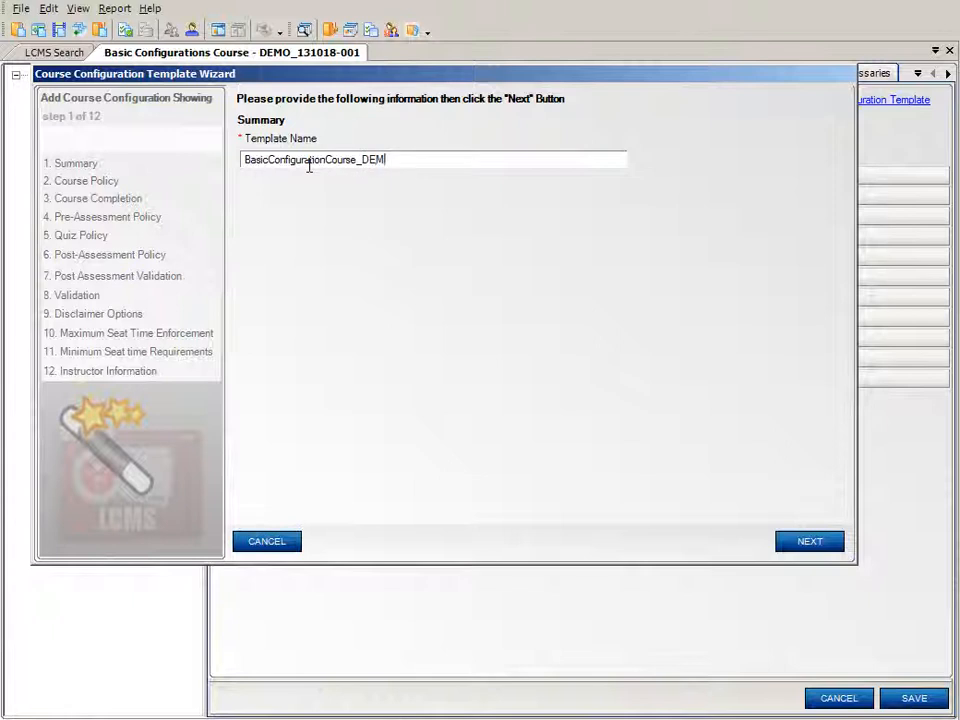
type("O101018-001")
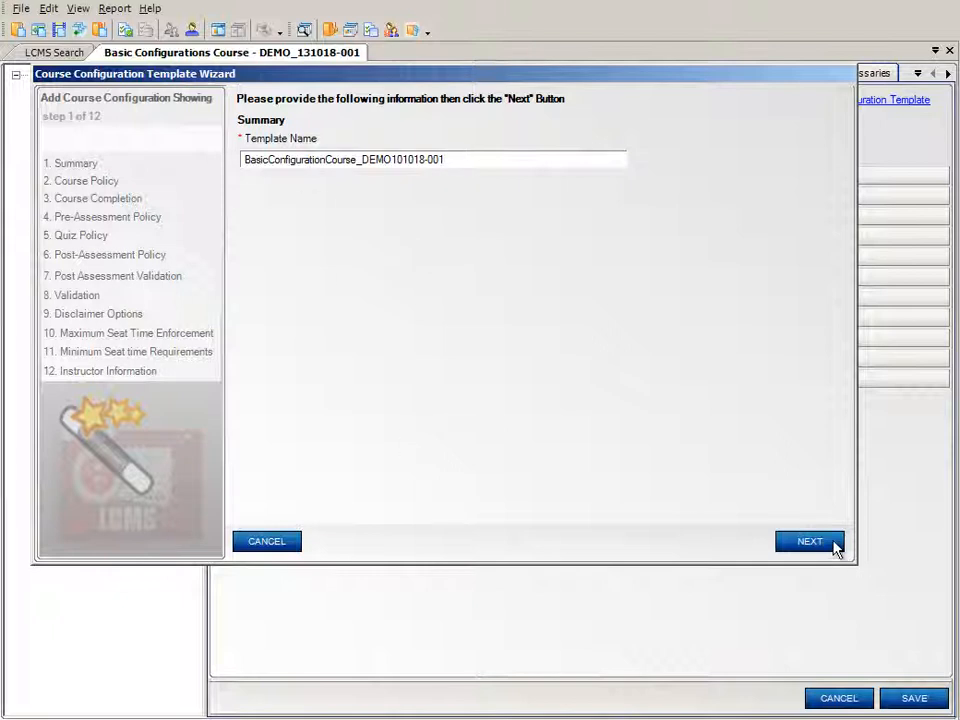
- Continue to the template's Course Policy settings and enable showing the end of course scene
left_click(810, 541)
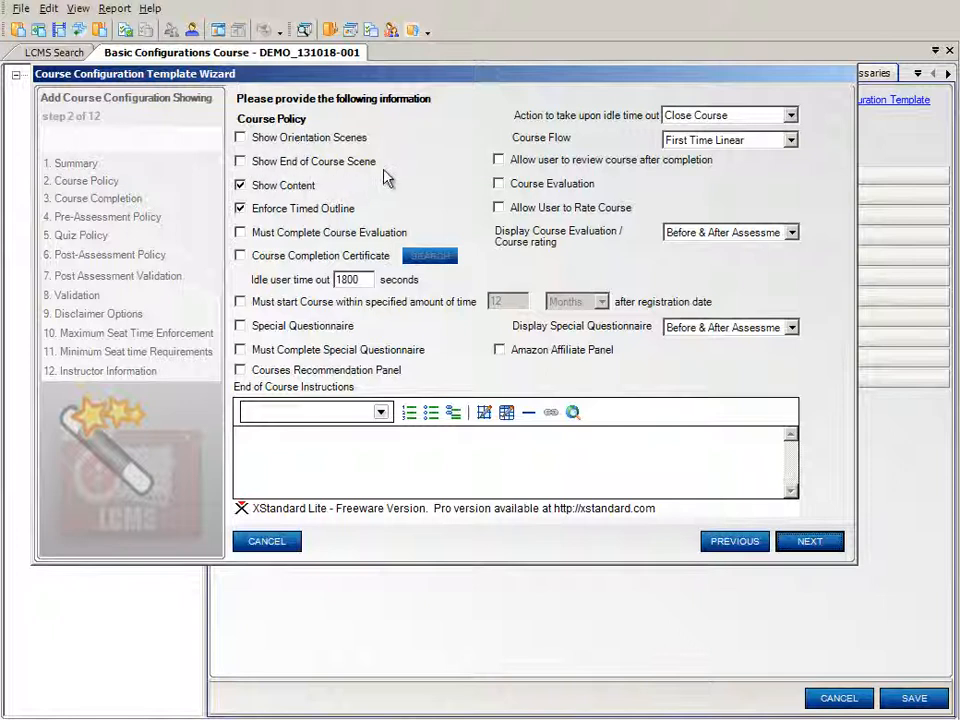
left_click(240, 161)
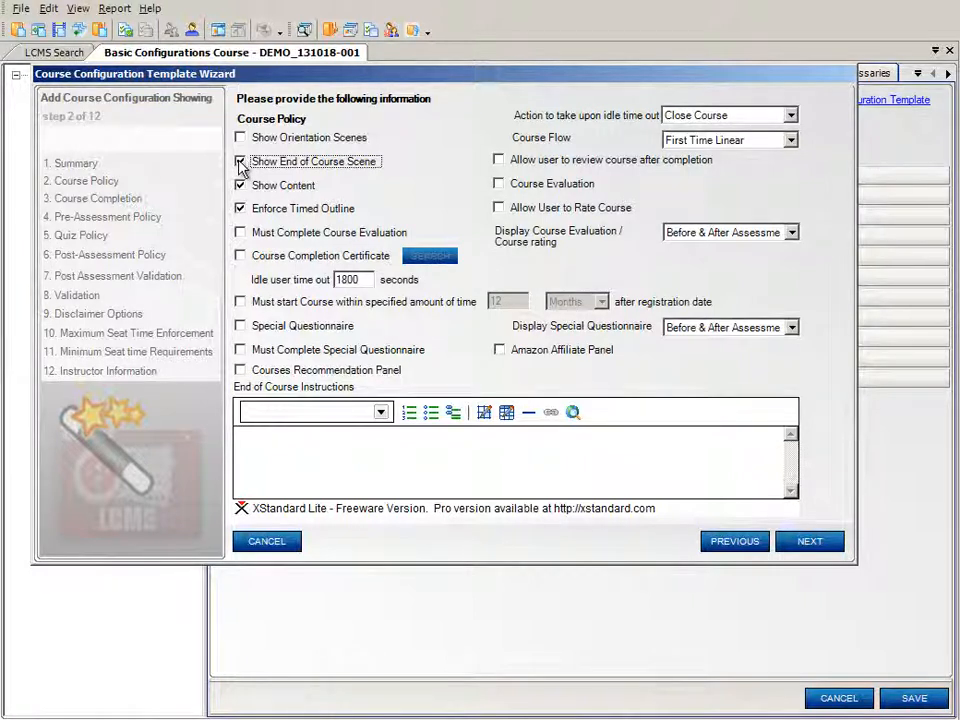
left_click(240, 163)
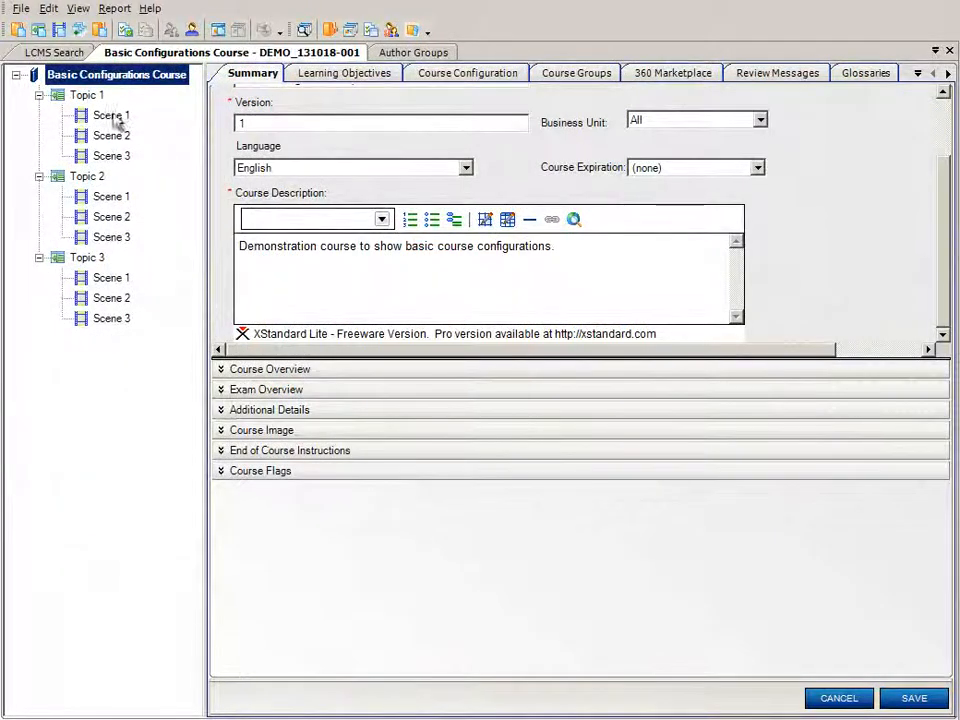
- Set the duration of Topic 1's Scene 1 to 30 seconds and open the course's scene duration calculation
left_click(112, 116)
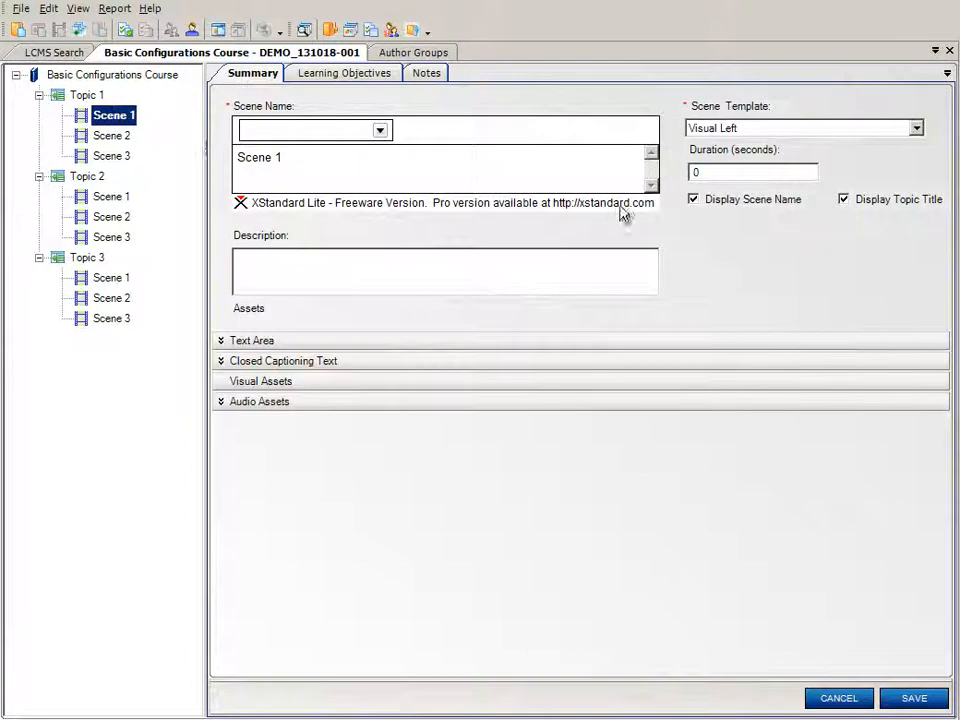
left_click(705, 172)
key("BackSpace")
type("30")
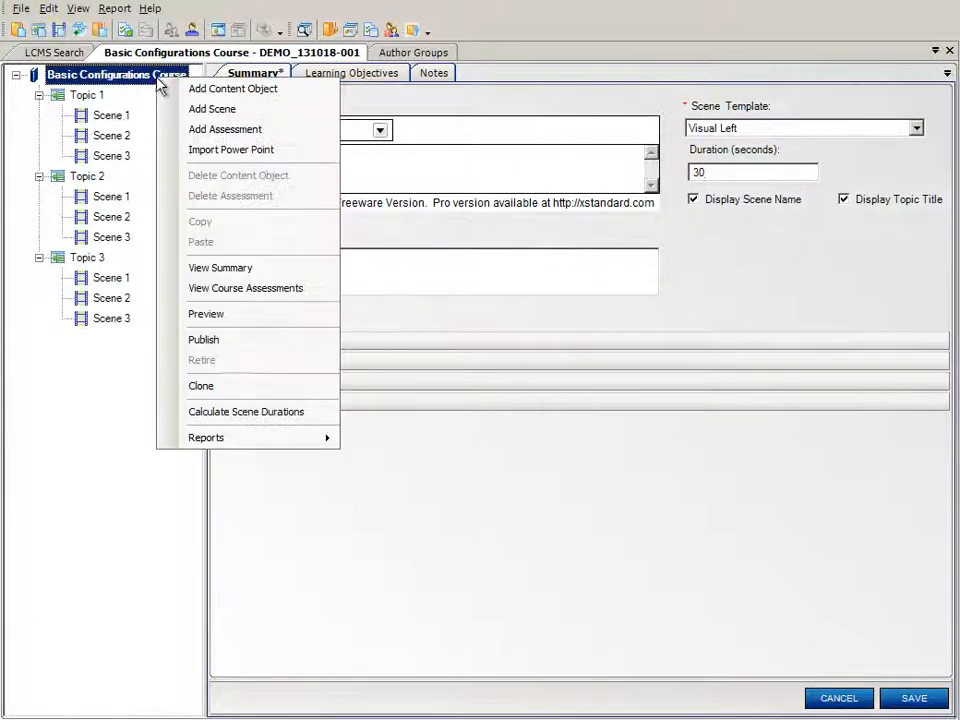
left_click(252, 412)
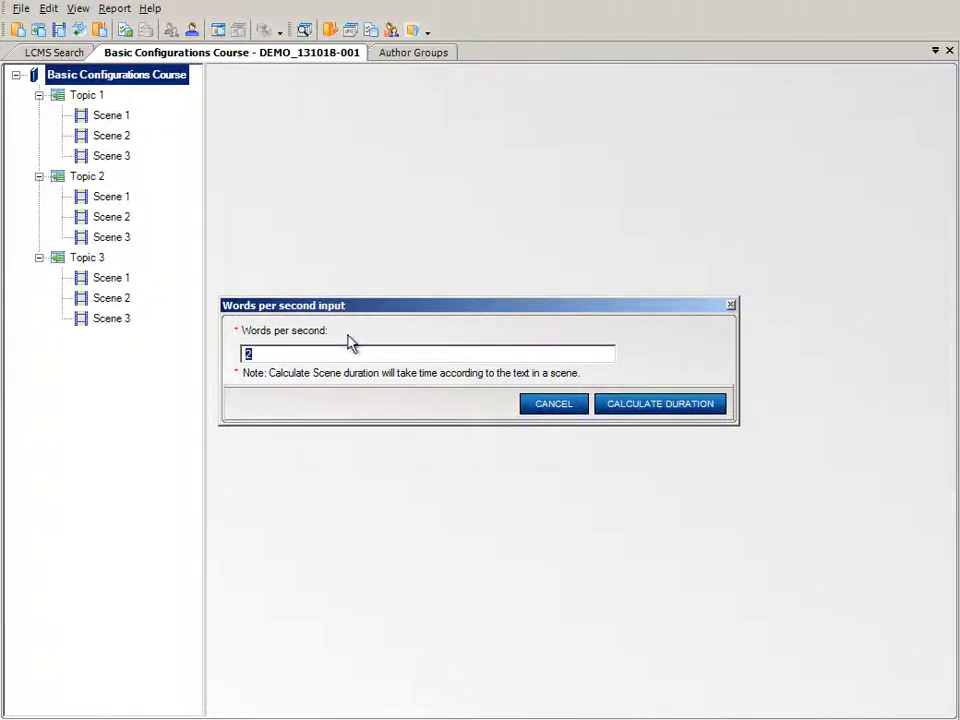
- Set the template's Course Policy to enforce the timed outline and use First Time Linear as the course flow
left_click(250, 213)
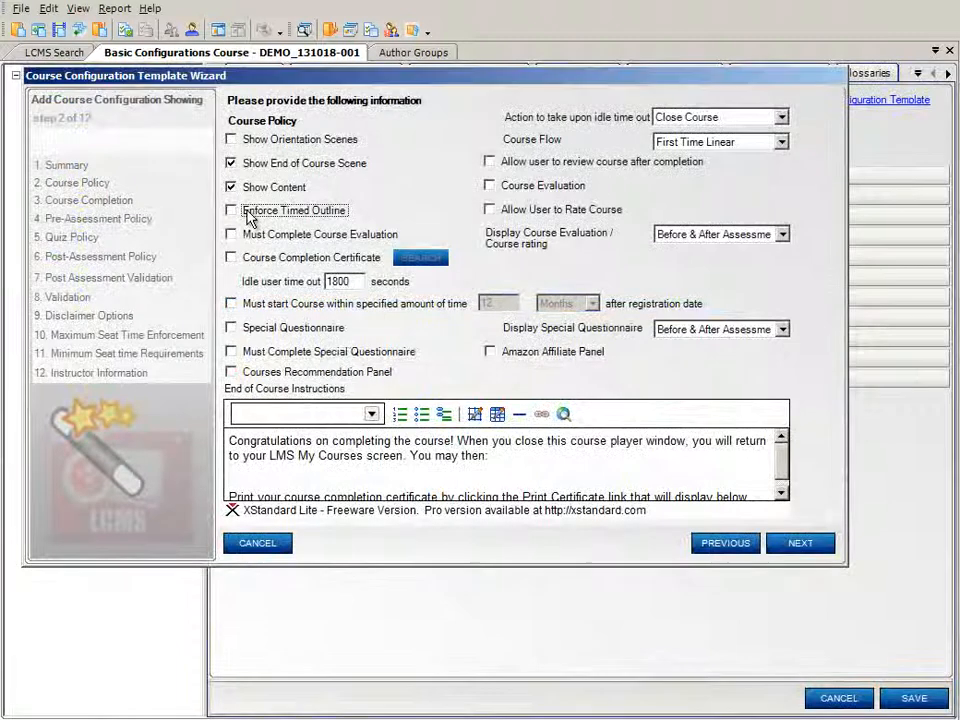
left_click(250, 213)
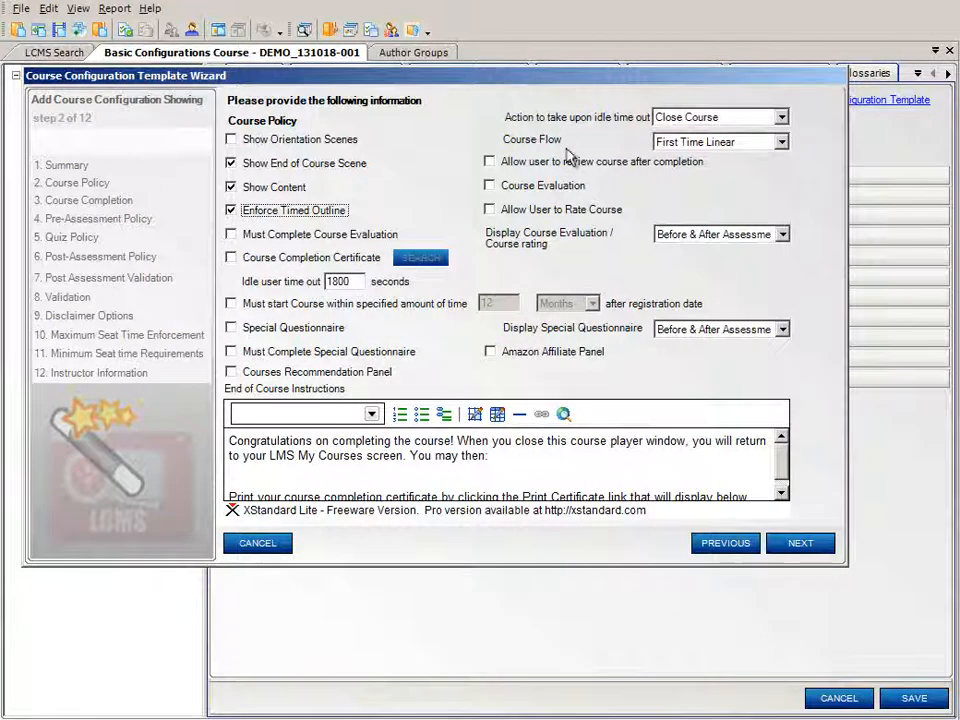
left_click(782, 144)
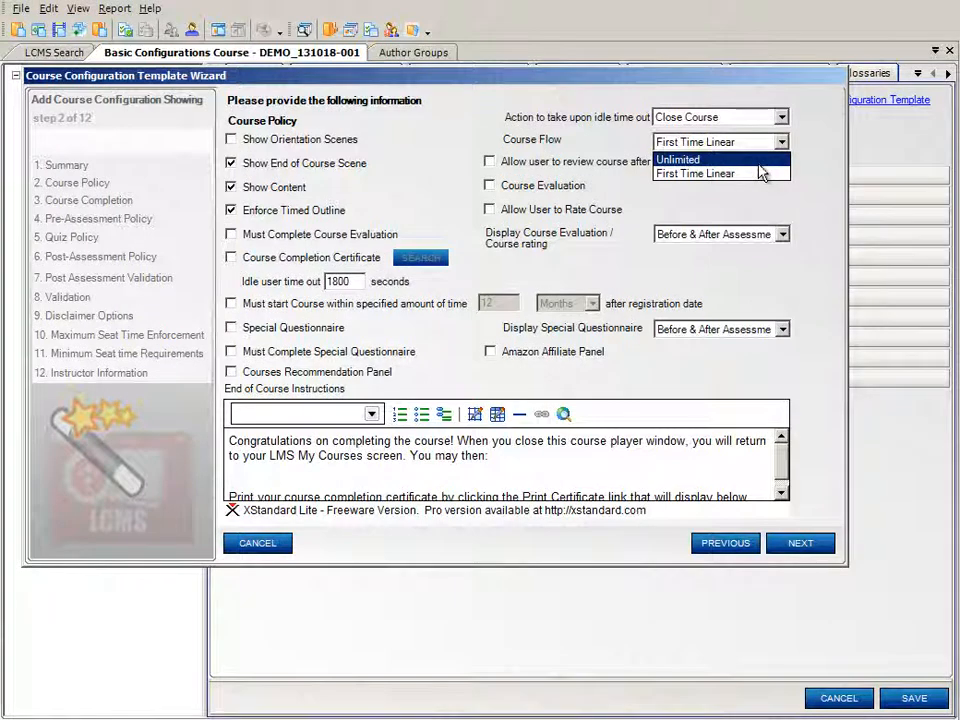
left_click(760, 174)
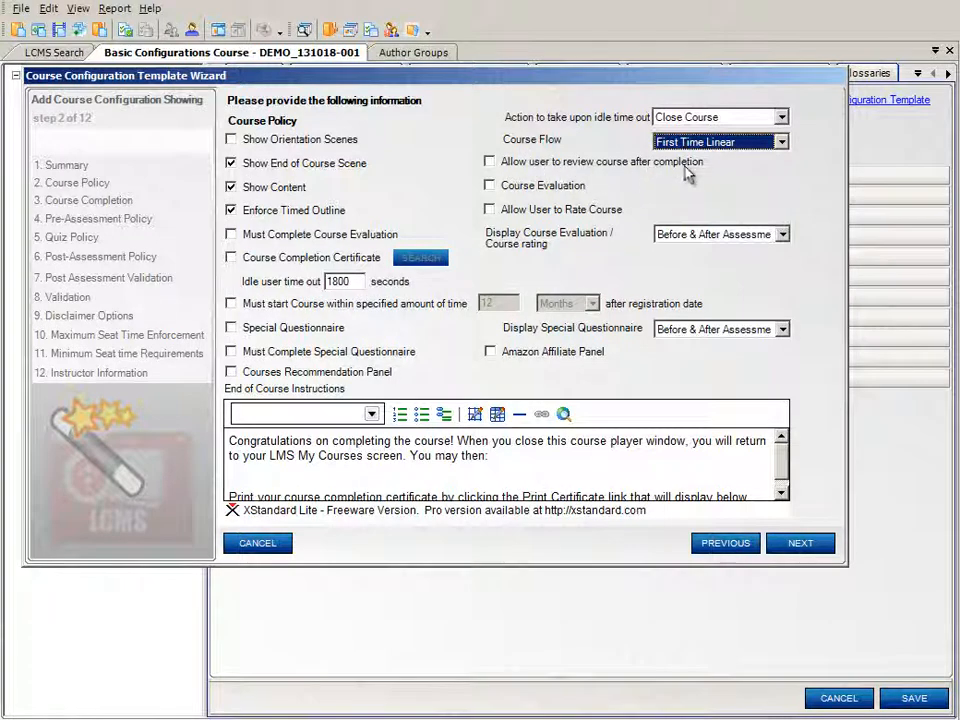
- Allow users to review the course after completion and enable the course evaluation, displayed After Post Assessment
left_click(489, 163)
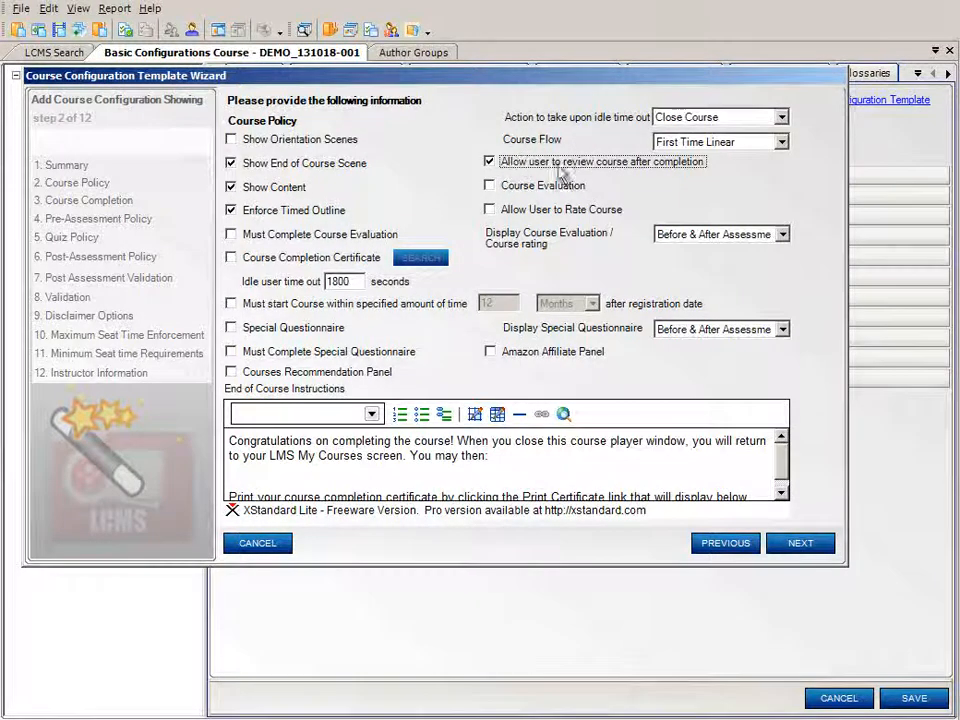
left_click(490, 186)
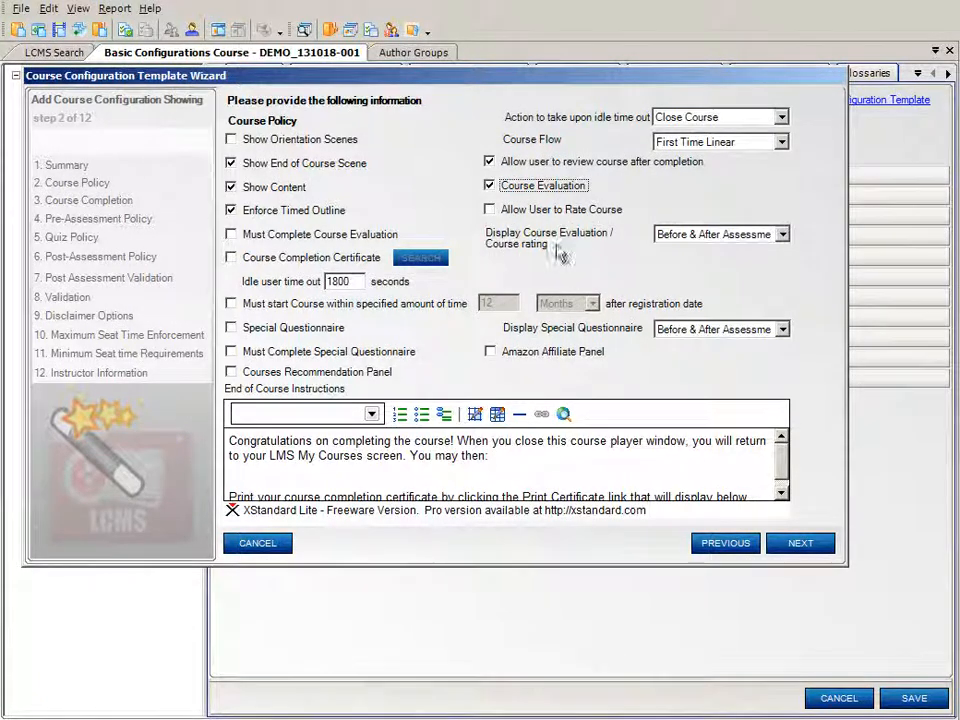
left_click(782, 234)
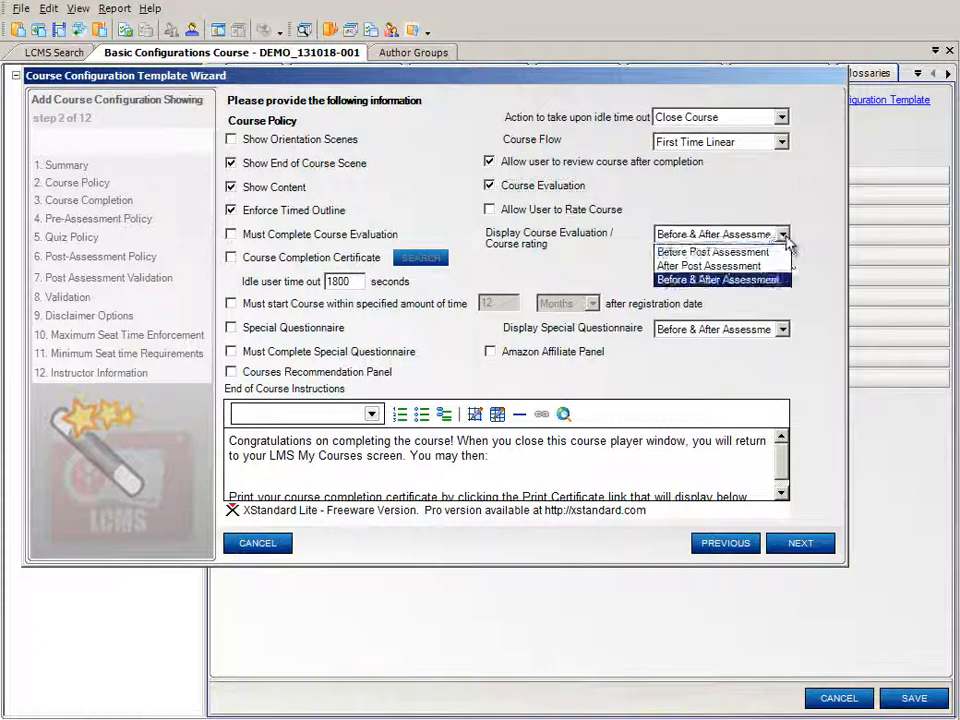
left_click(757, 267)
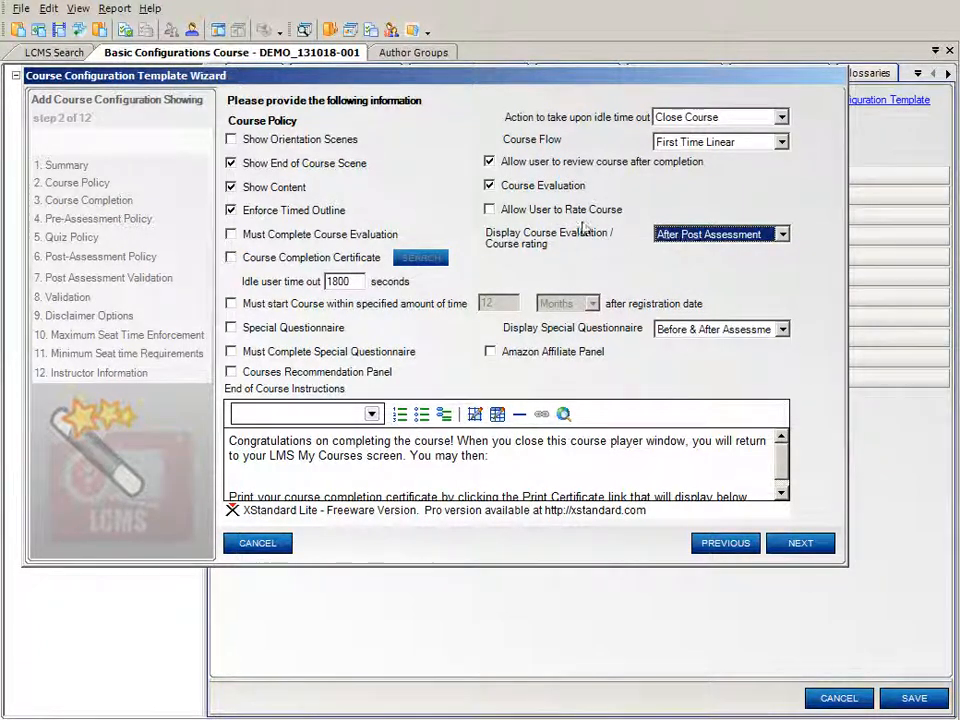
- Allow users to rate the course and continue to the template's Course Completion settings
left_click(494, 213)
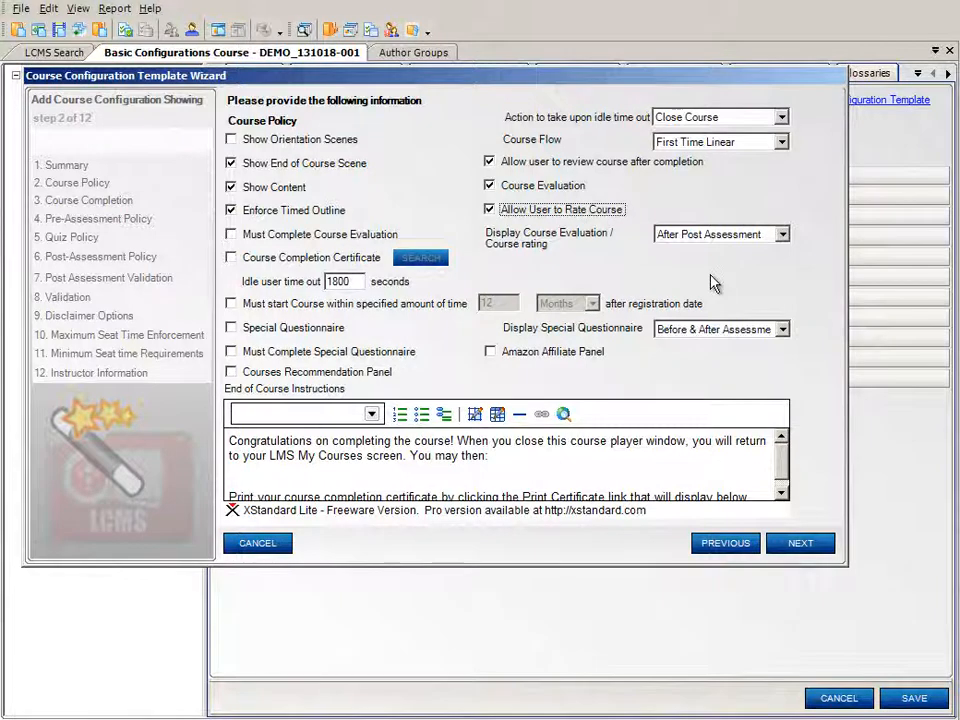
left_click(797, 544)
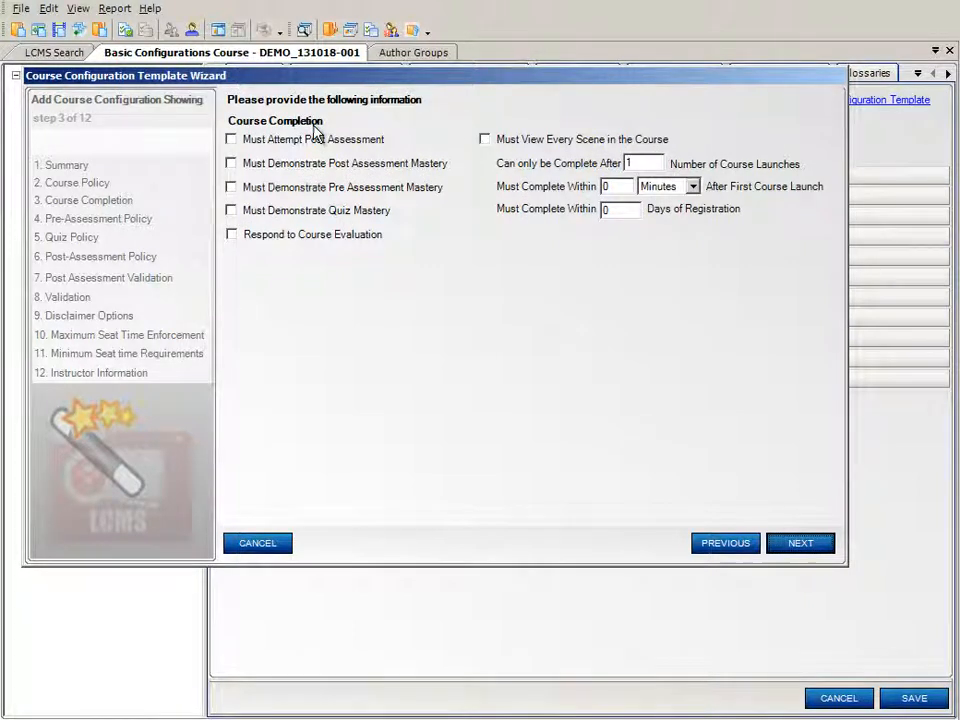
- Require learners to attempt the post assessment, demonstrate post assessment mastery and demonstrate quiz mastery for course completion
left_click(232, 142)
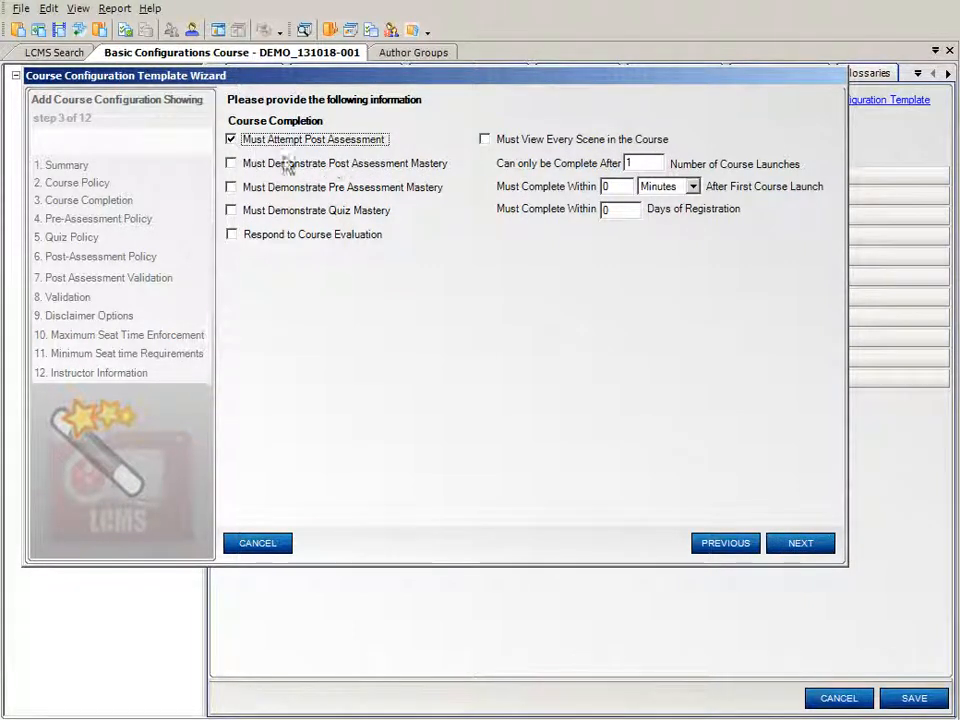
left_click(233, 165)
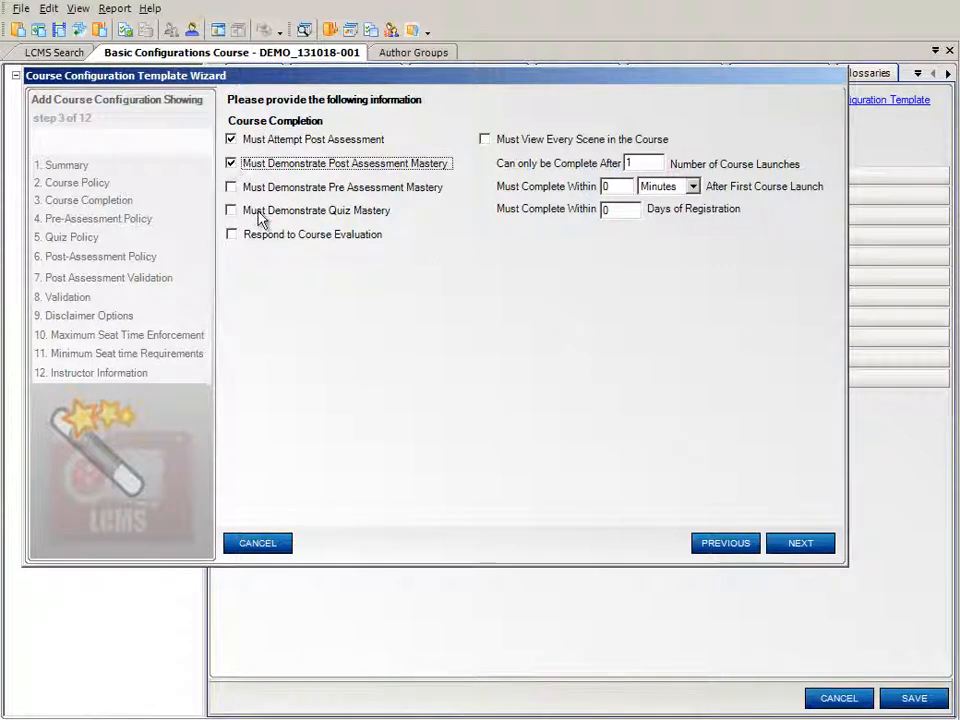
left_click(231, 211)
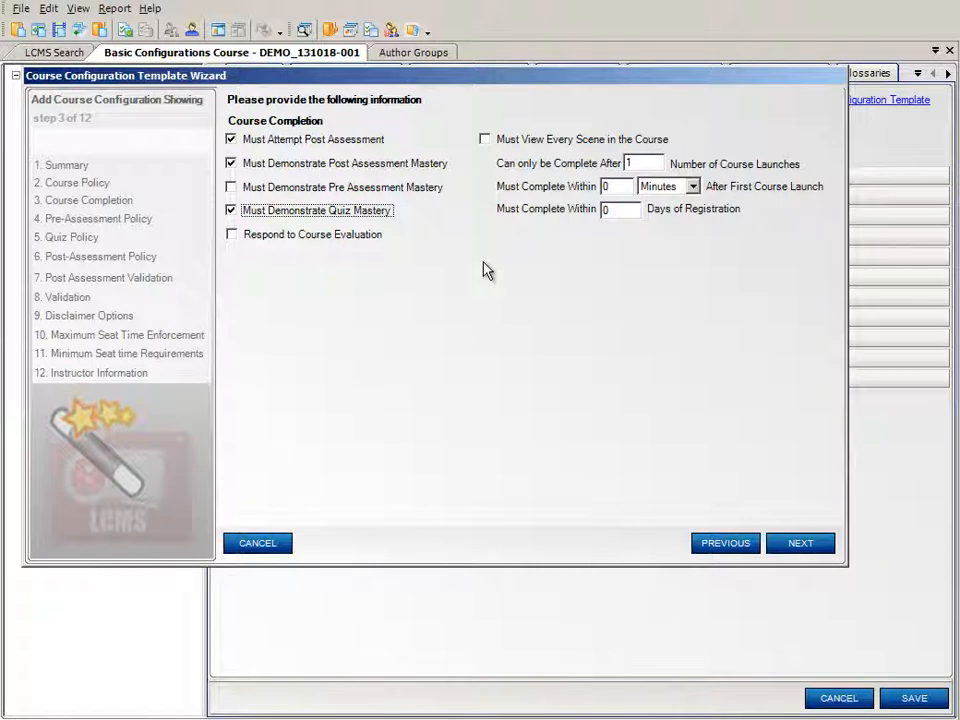
left_click(810, 549)
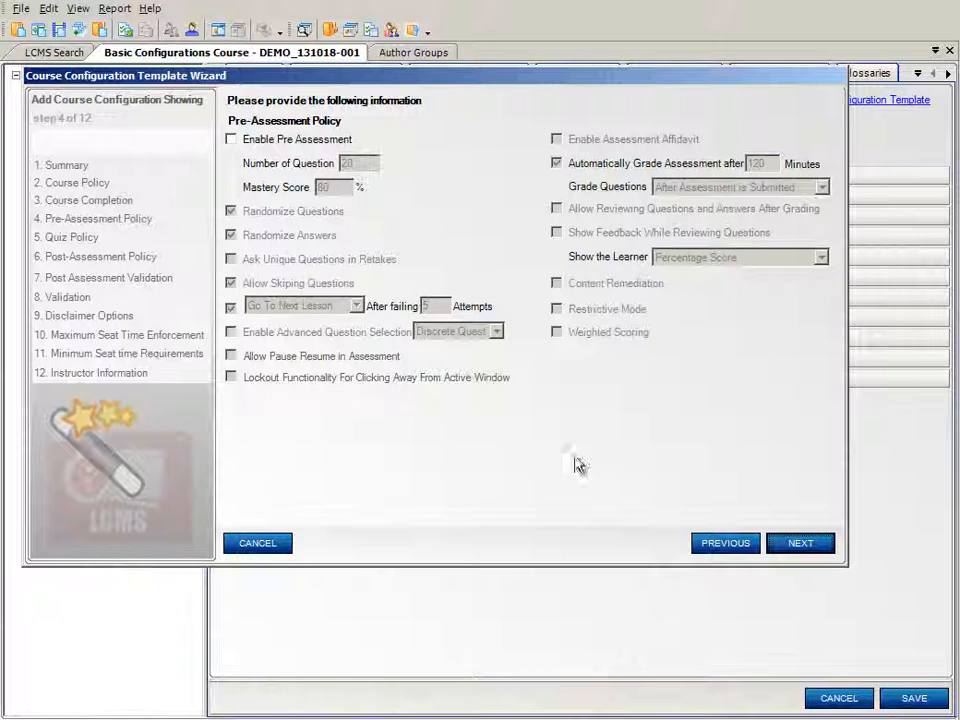
- Enable the quiz with 2 questions graded After Assessment is Submitted, allowing question and answer review after grading with feedback shown
left_click(795, 546)
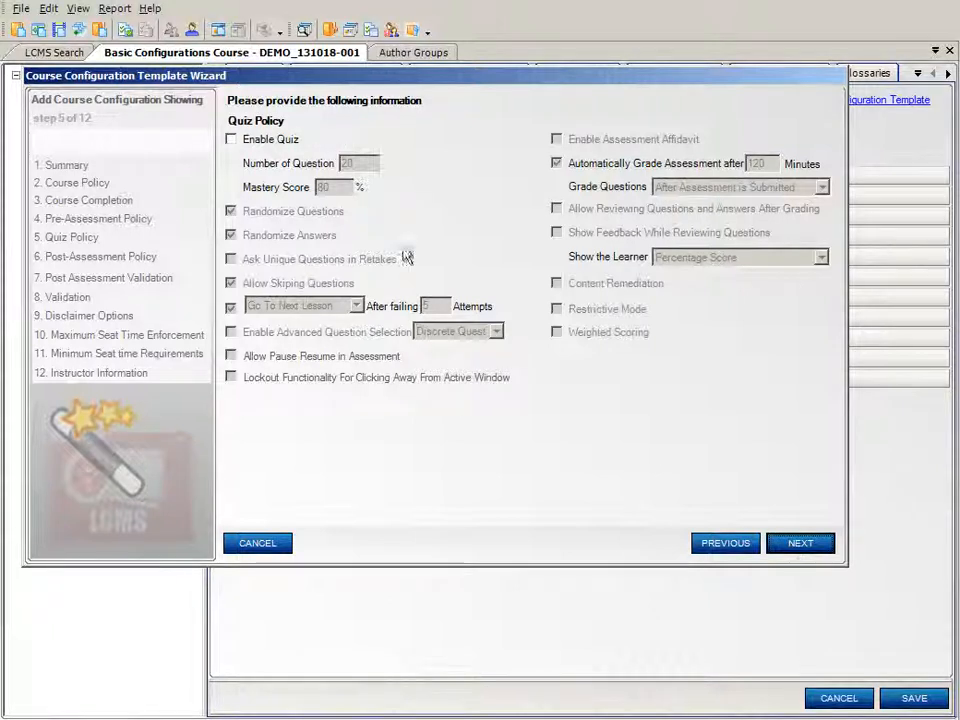
left_click(233, 141)
left_click_drag(364, 163, 317, 171)
type("2")
left_click(700, 188)
left_click(690, 204)
left_click(566, 212)
left_click(567, 234)
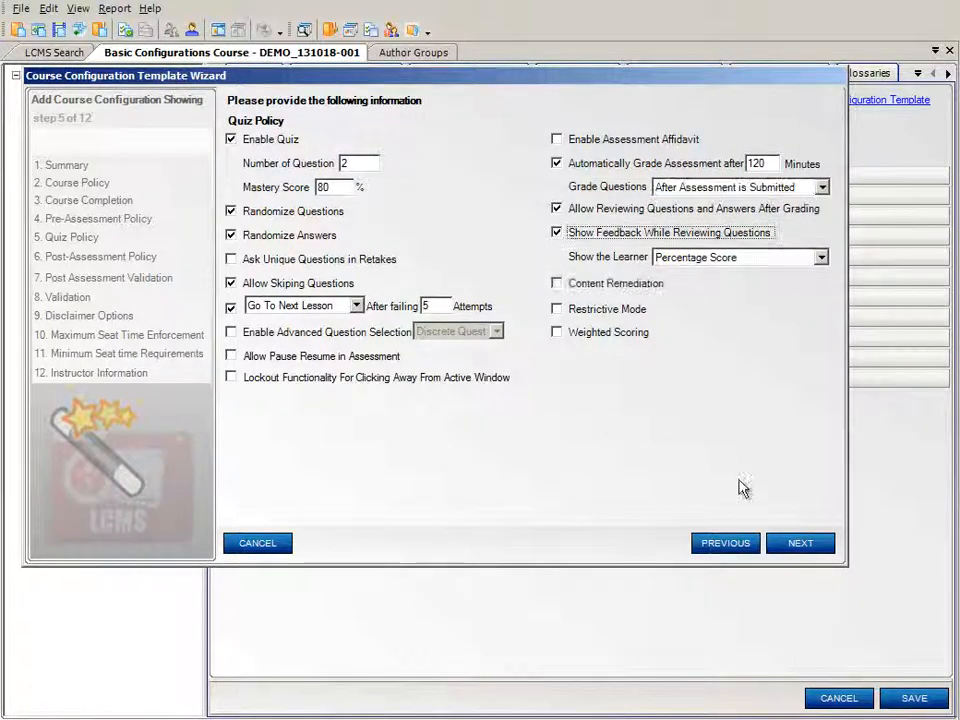
left_click(799, 544)
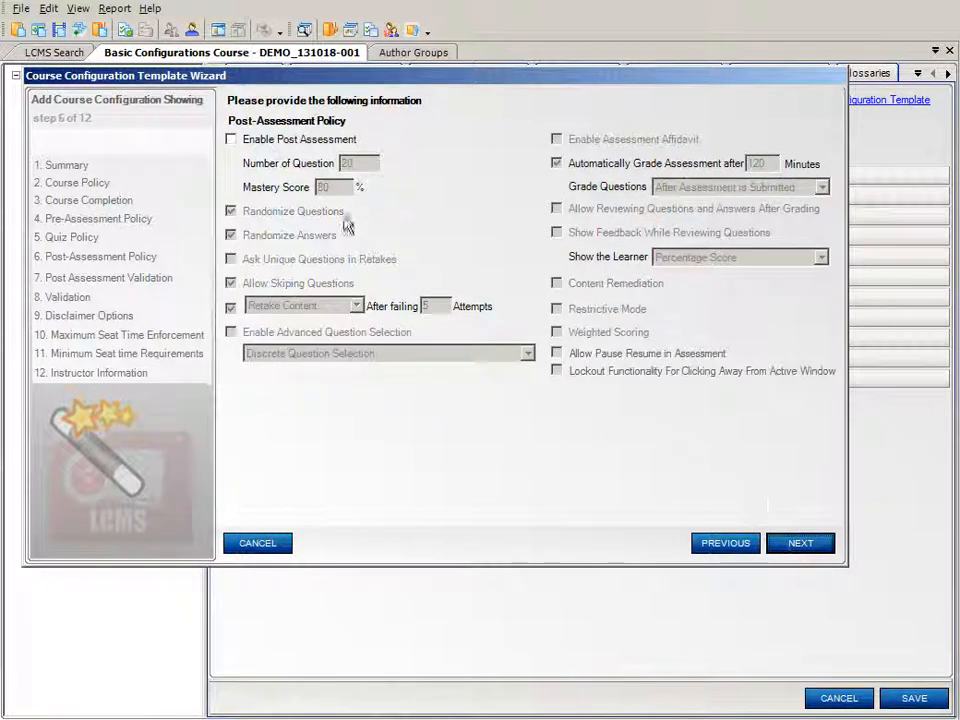
- Enable the post assessment with 2 questions and skip the special post assessment validation
left_click(231, 139)
double_click(347, 162)
type("2")
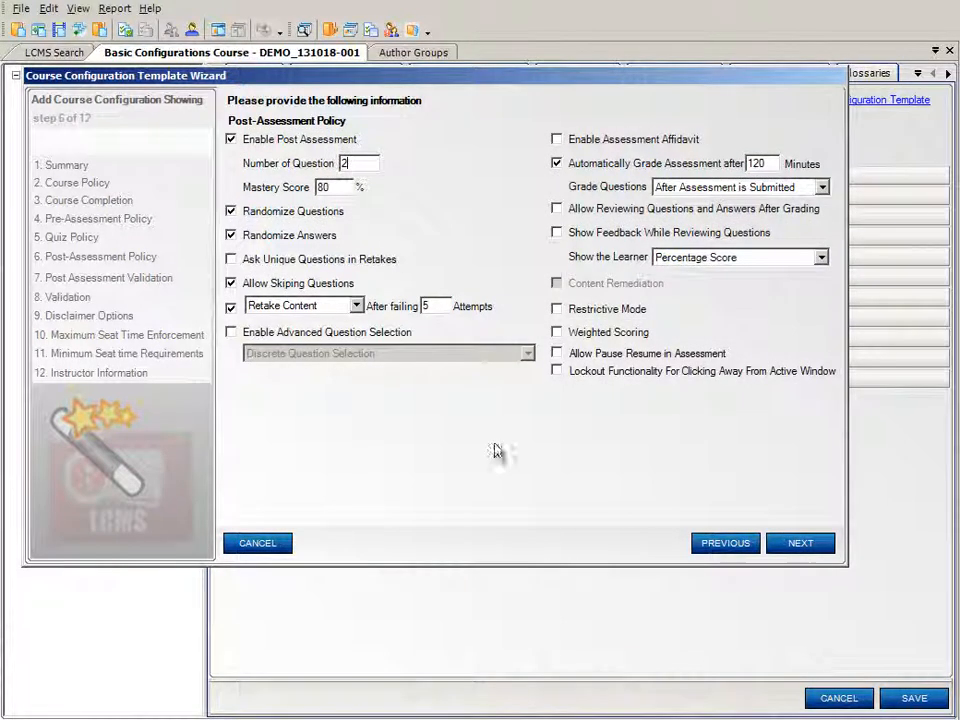
left_click(800, 545)
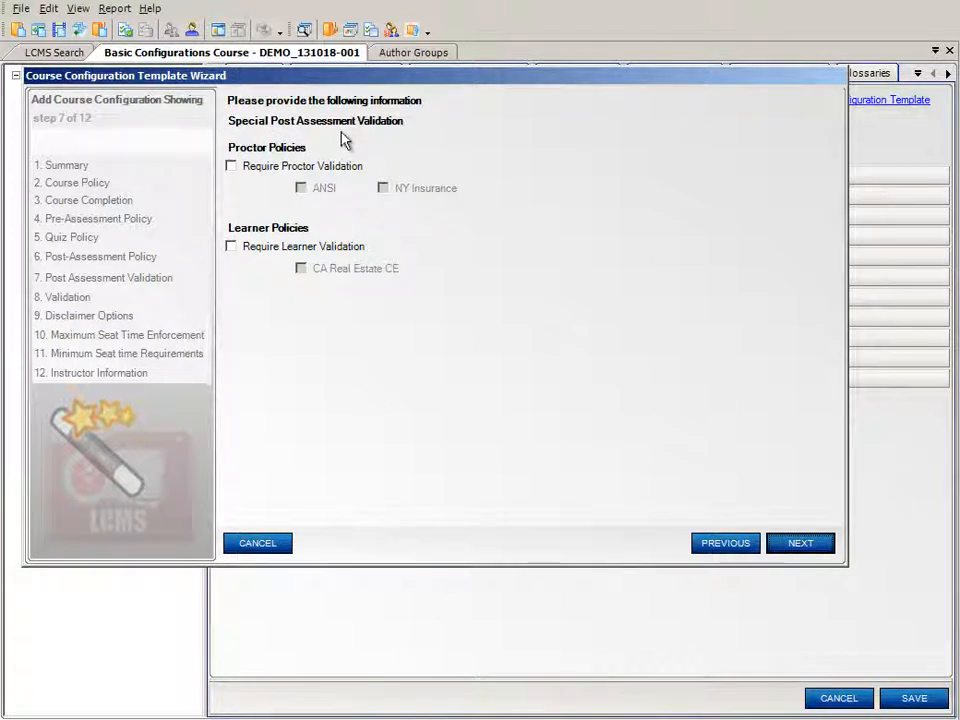
left_click(803, 543)
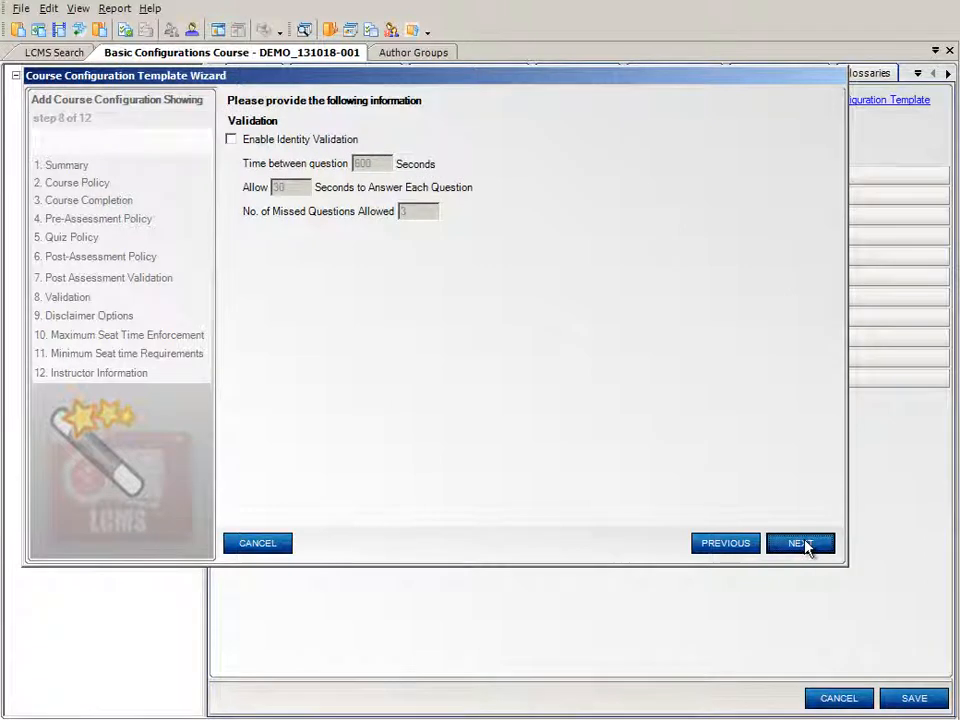
- Enable identity validation with its default timing and missed-question limits, and continue to the Disclaimer Options
left_click(233, 141)
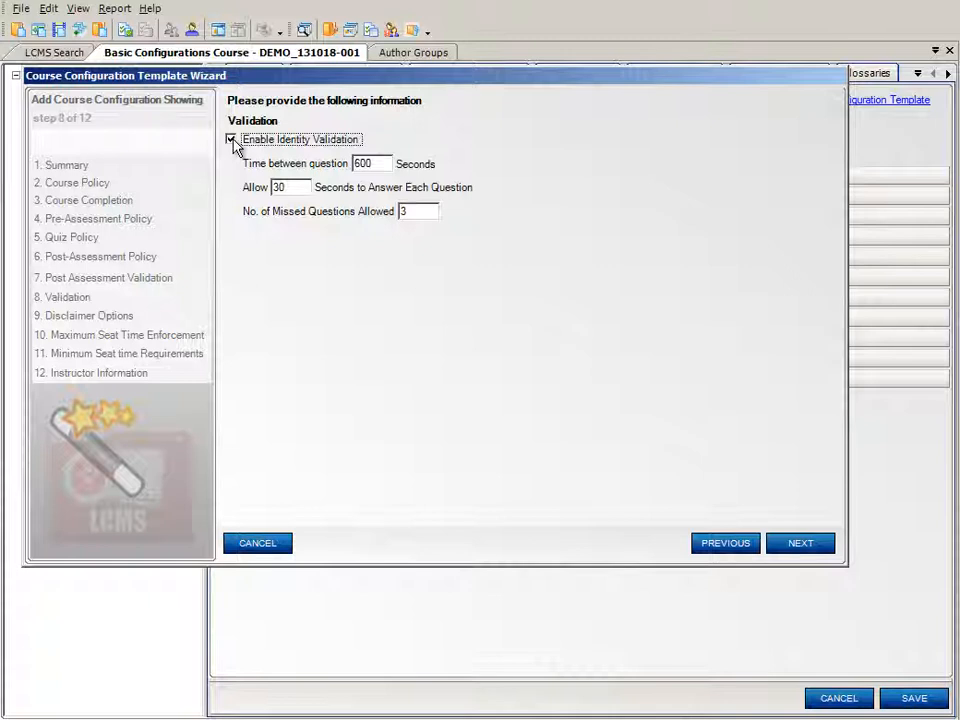
left_click(375, 162)
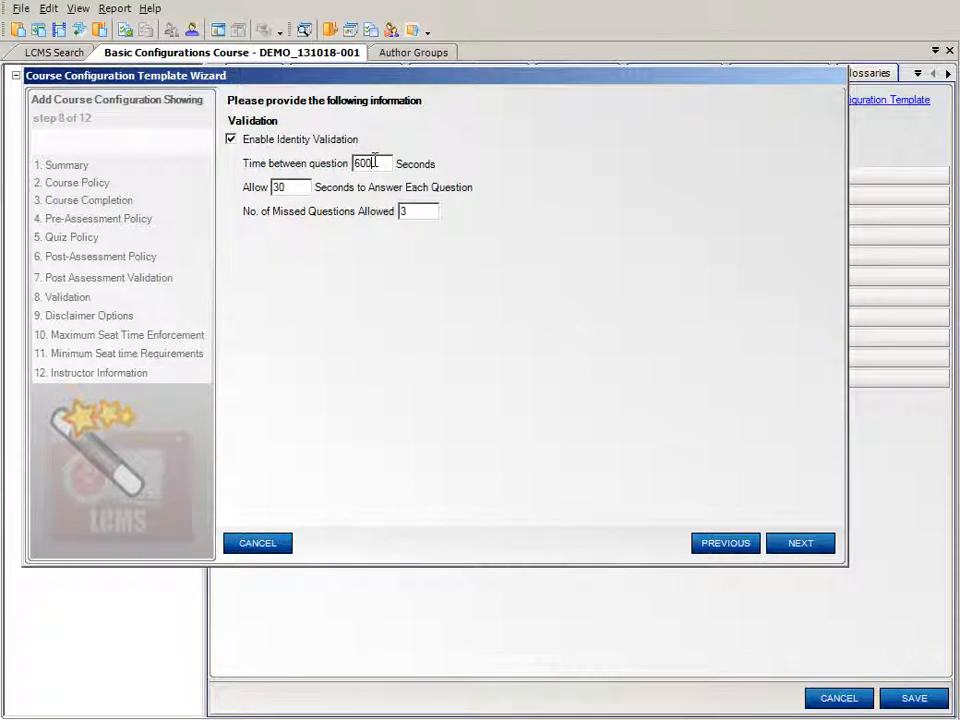
left_click_drag(375, 162, 351, 162)
left_click(402, 211)
left_click(804, 546)
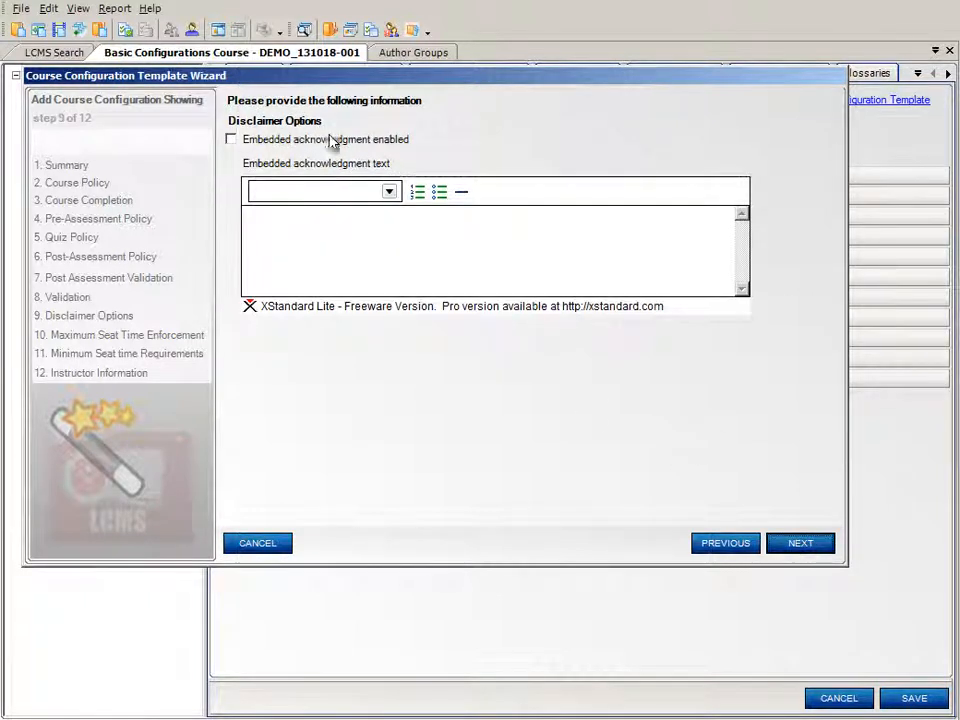
- Enable the embedded acknowledgment and enter the statement about abiding by the course rules and understanding the regulatory reporting steps
left_click(232, 140)
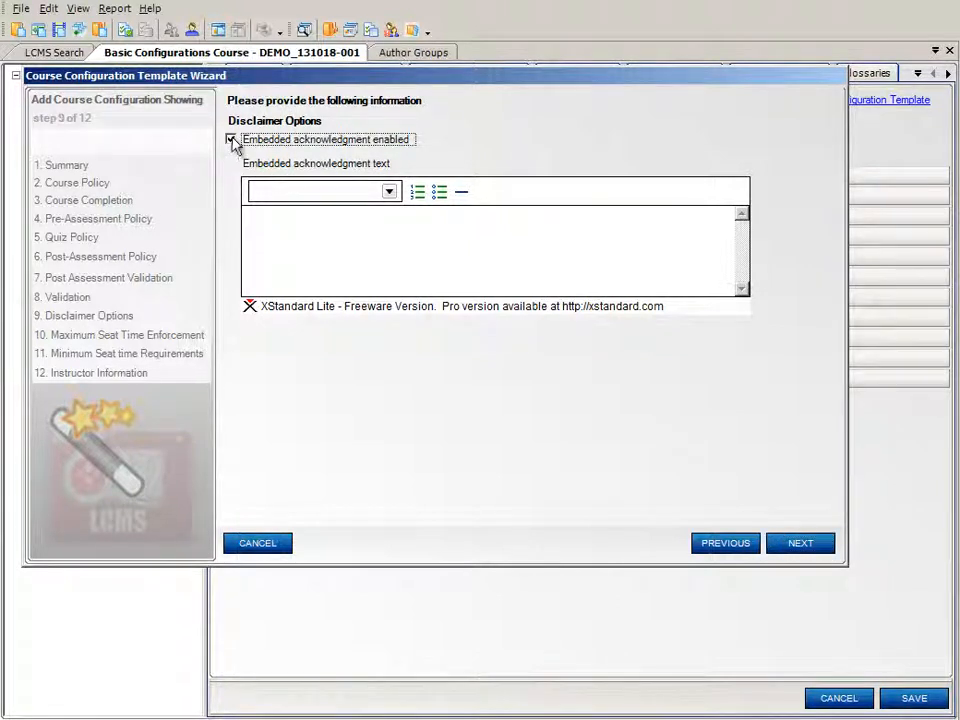
left_click(262, 225)
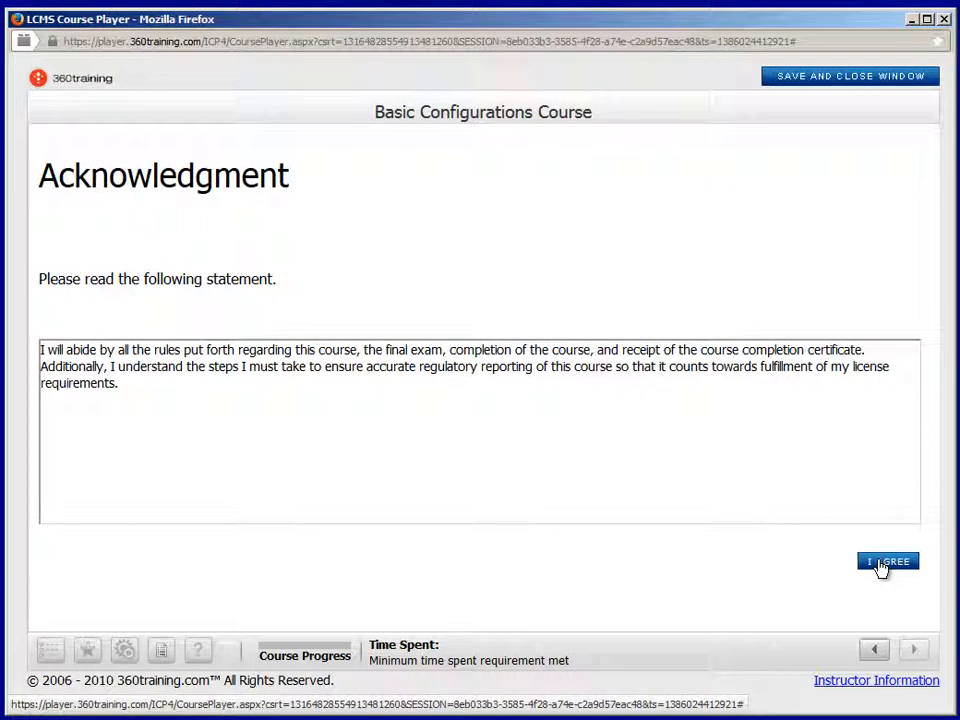
- In the LCMS Course Player, view the Course Completion Report, return to the acknowledgment and agree to its statement
left_click(165, 663)
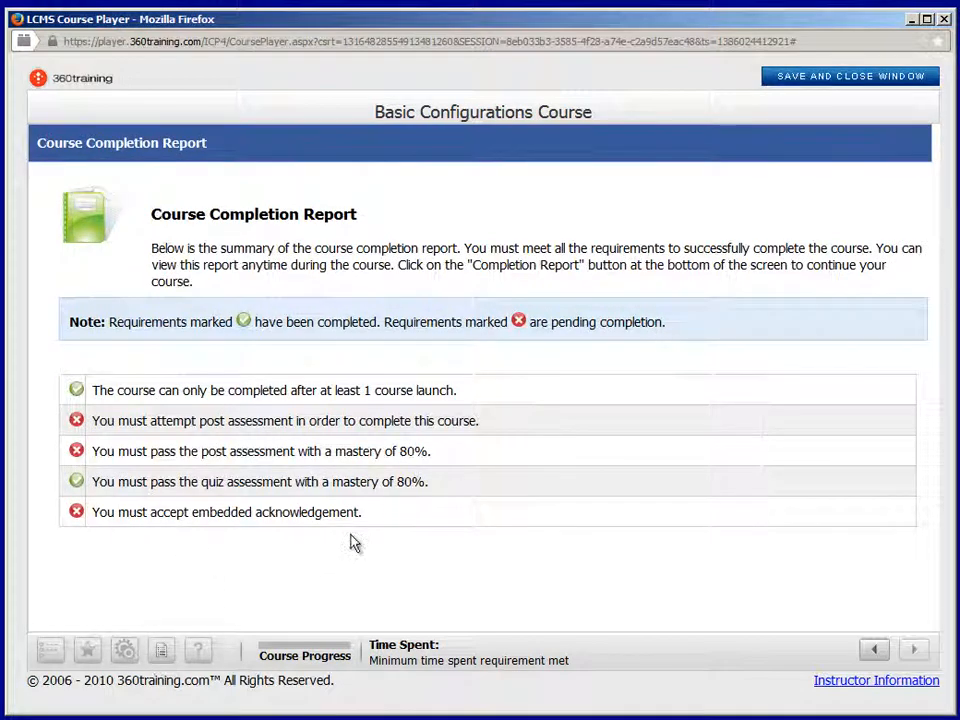
left_click(160, 652)
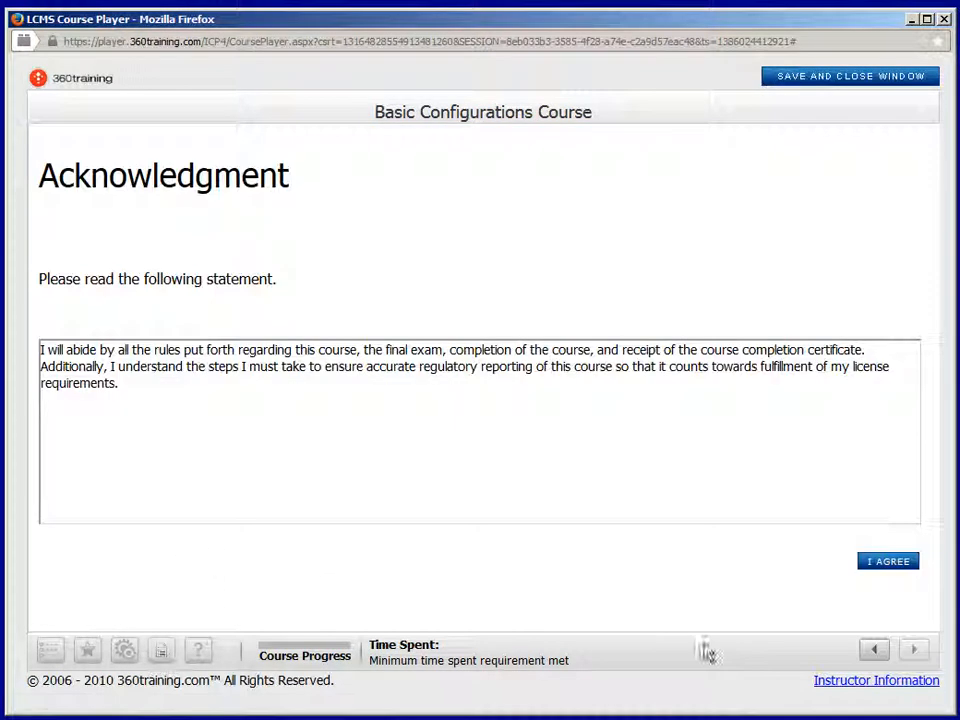
left_click(882, 563)
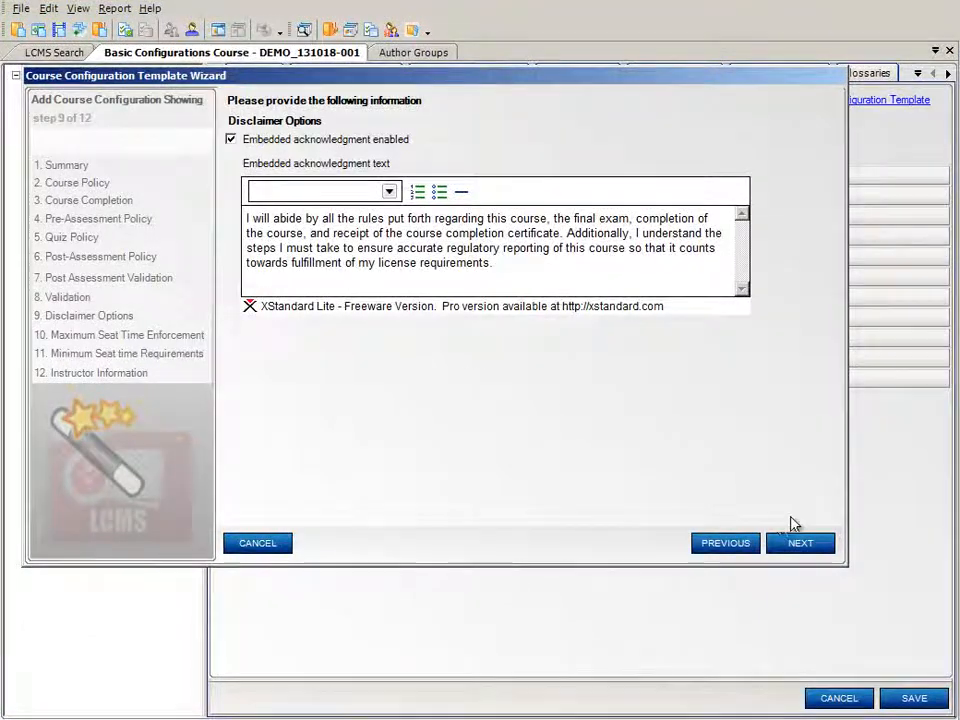
- Enable maximum seat time of 4 hours and enter a course launch message on the 4 hours per 24 hour period rule and state rules website
left_click(797, 545)
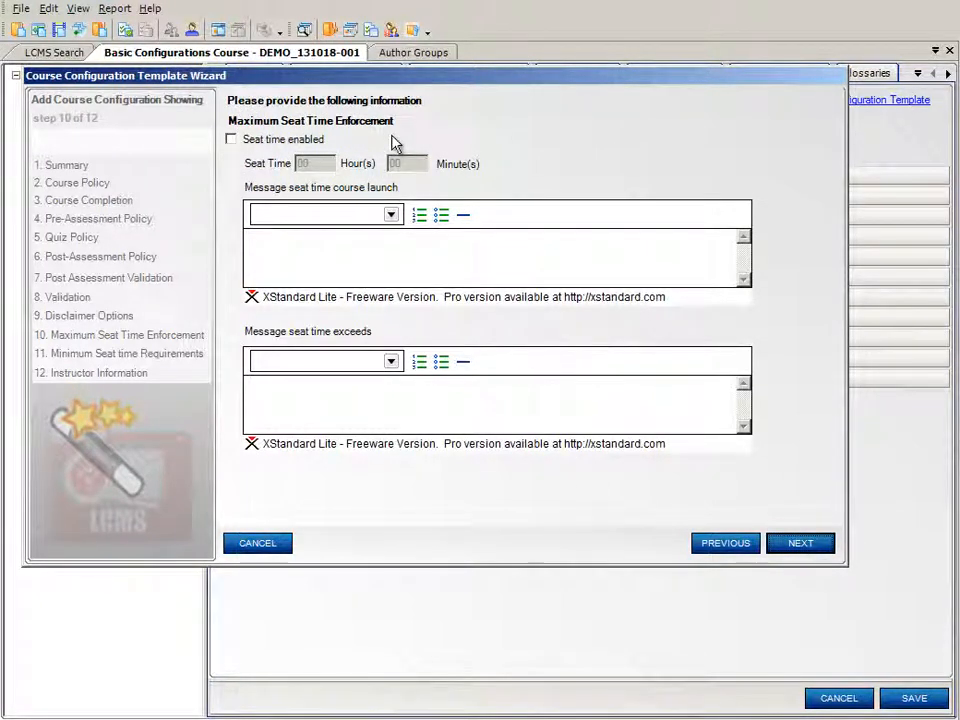
left_click(231, 140)
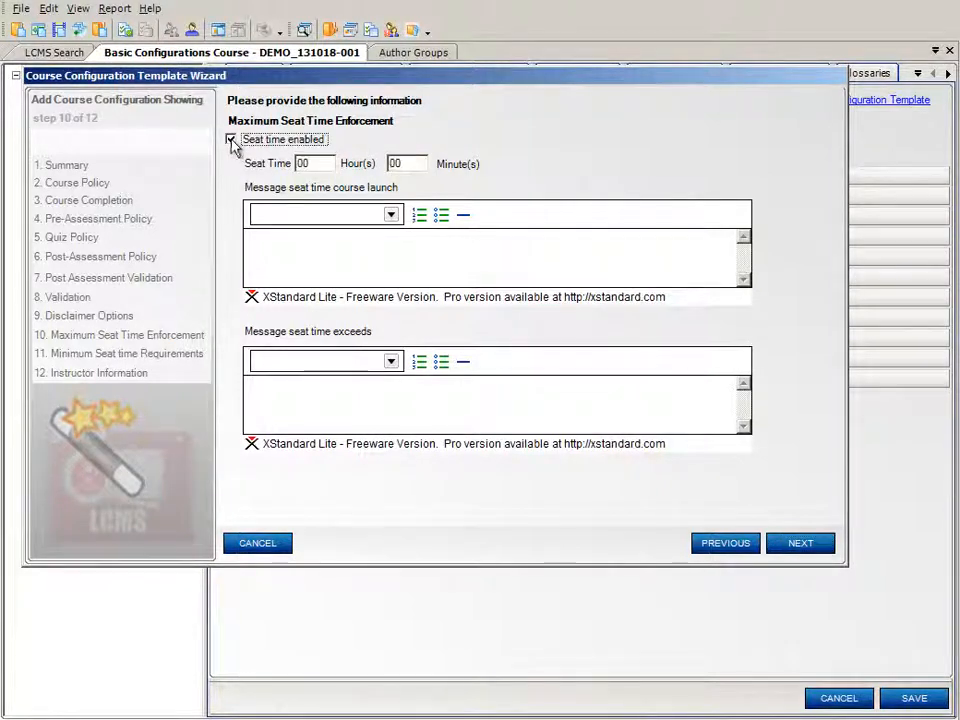
double_click(301, 167)
type("4")
type("By regulation, learners may spend a maximum of 4 hours per 24 hour period on this course. For full explanation of this rule, please see the state rules website.")
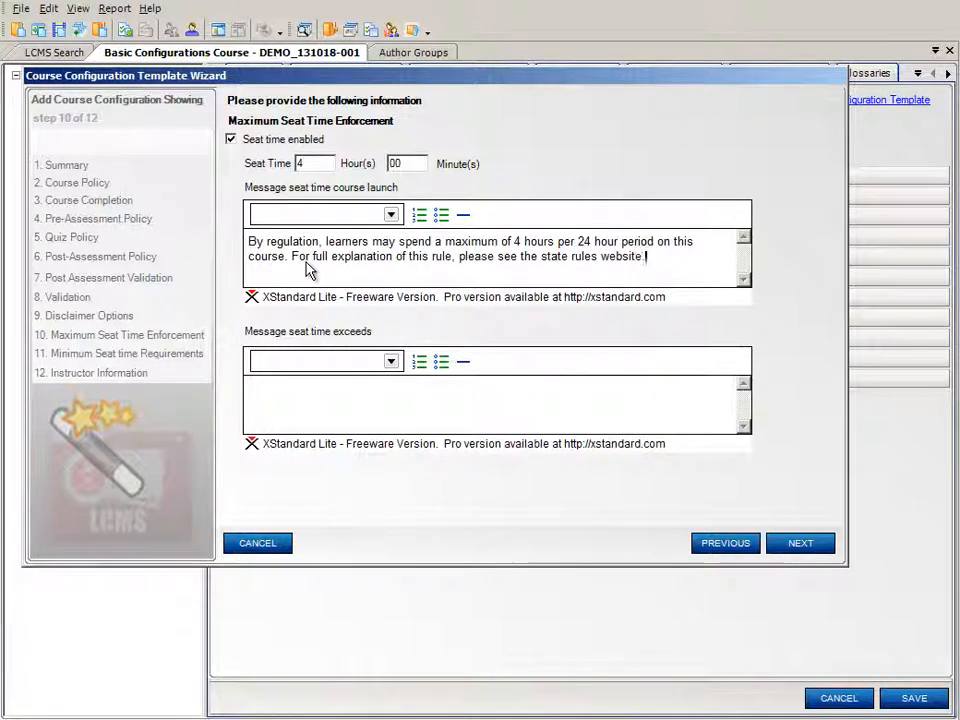
- Set the message for exceeded seat time to "Your time is up! Check back in tomorrow."
left_click(316, 404)
type("Your time is up! Check back in tomorrow.")
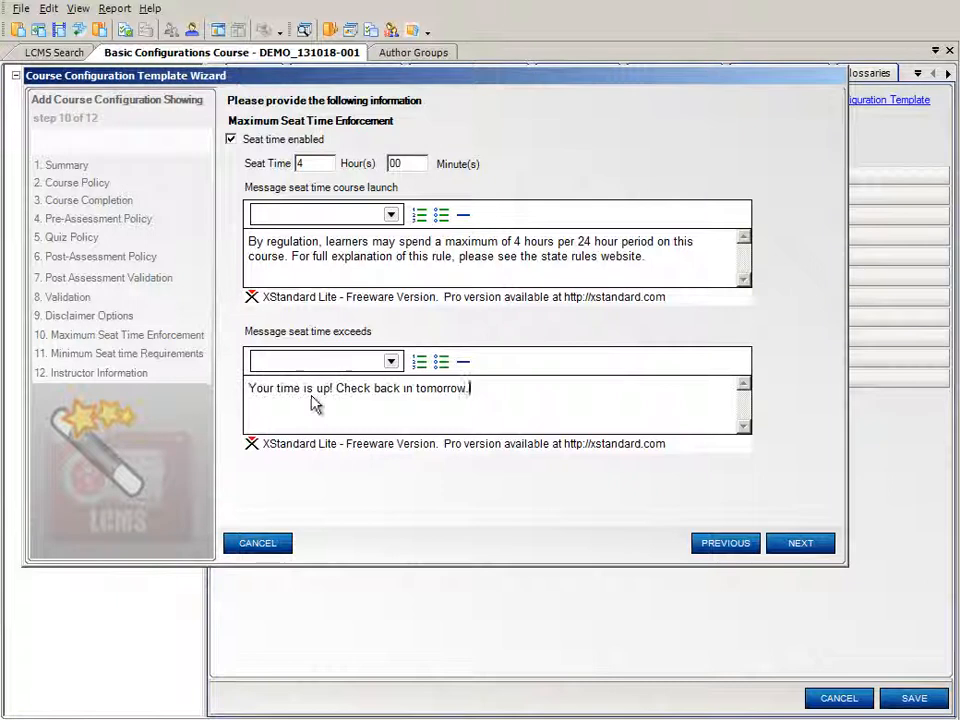
left_click(805, 546)
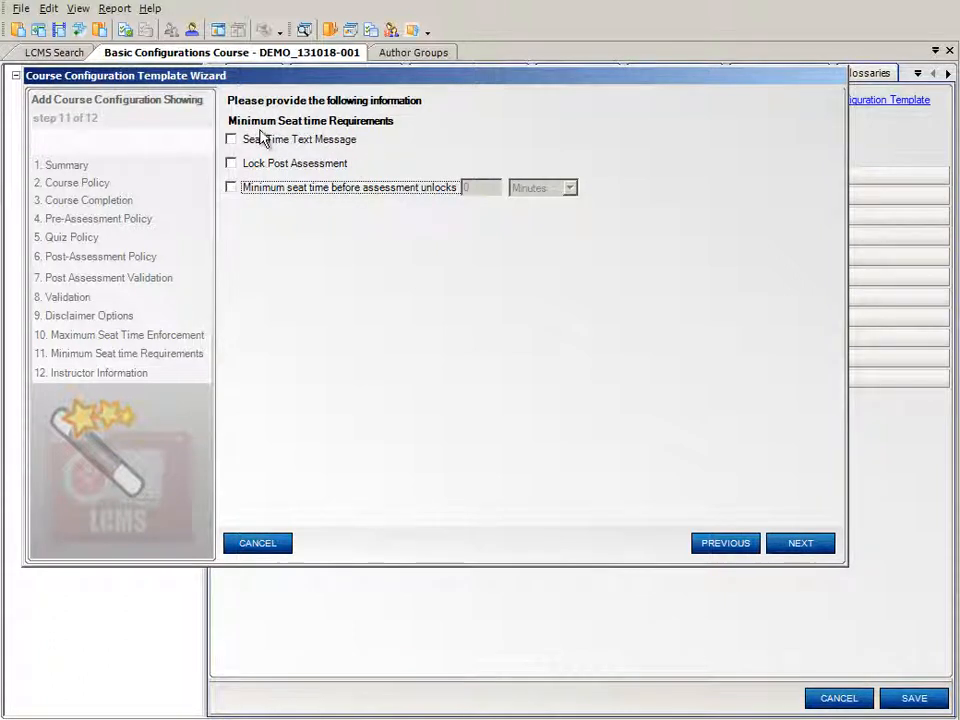
- Set the minimum seat time before the assessment unlocks to 2 hours, and enable Lock Post Assessment and Seat Time Text Message
left_click(232, 188)
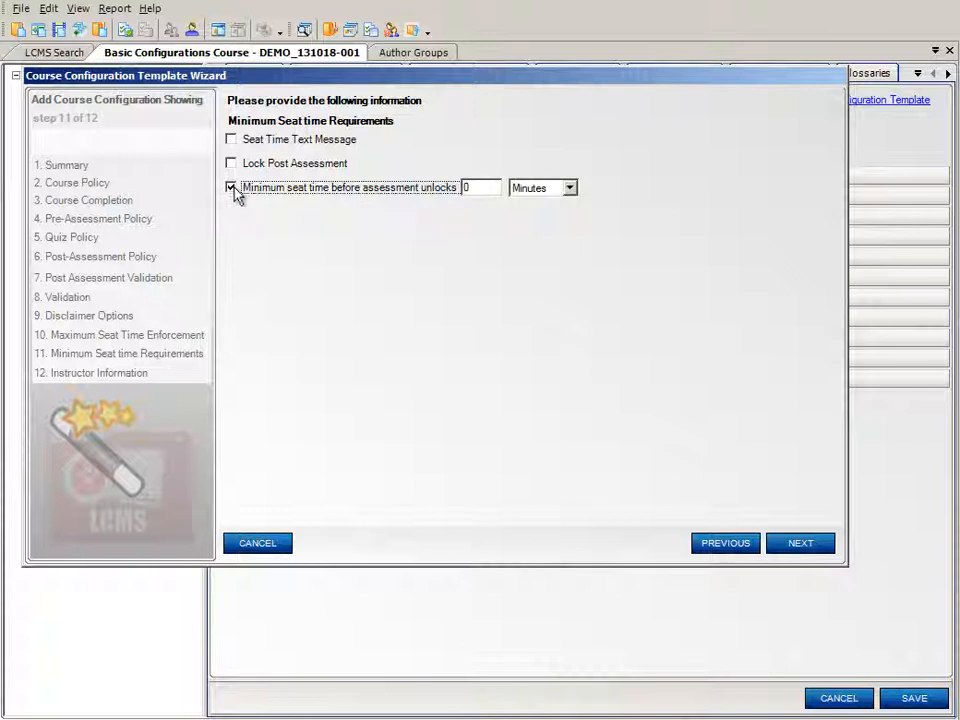
left_click_drag(484, 187, 421, 186)
type("2")
left_click(569, 189)
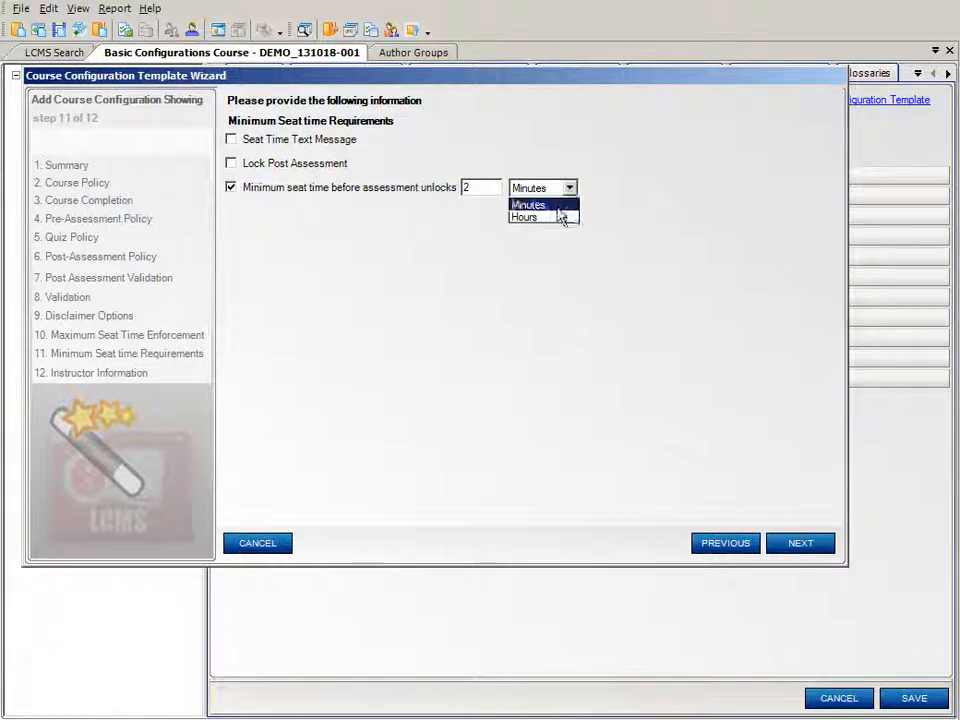
left_click(552, 218)
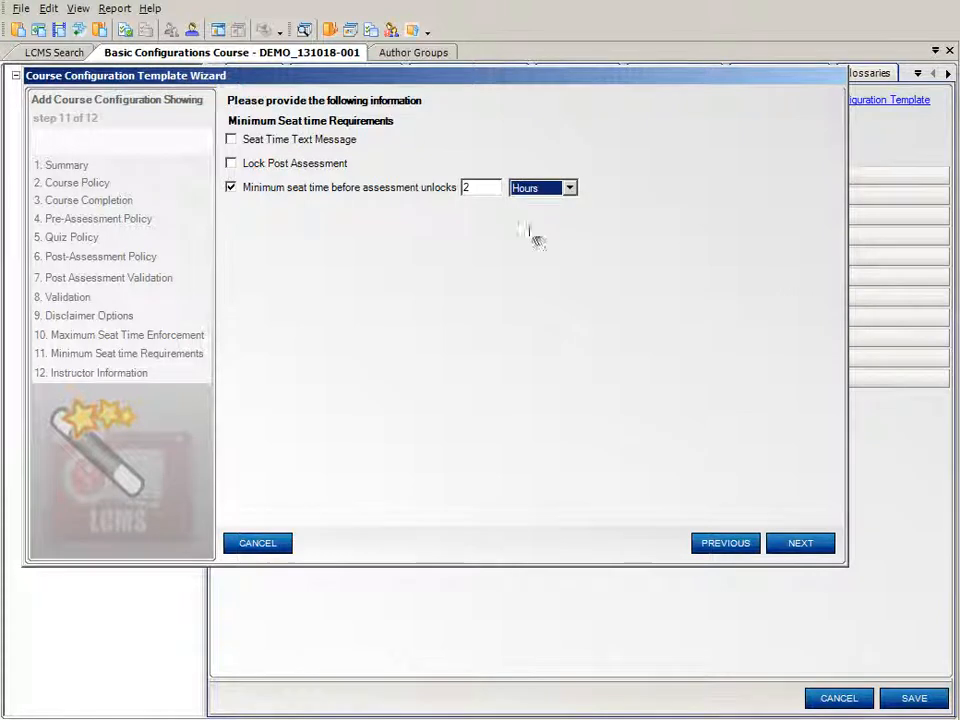
left_click(234, 165)
left_click(231, 140)
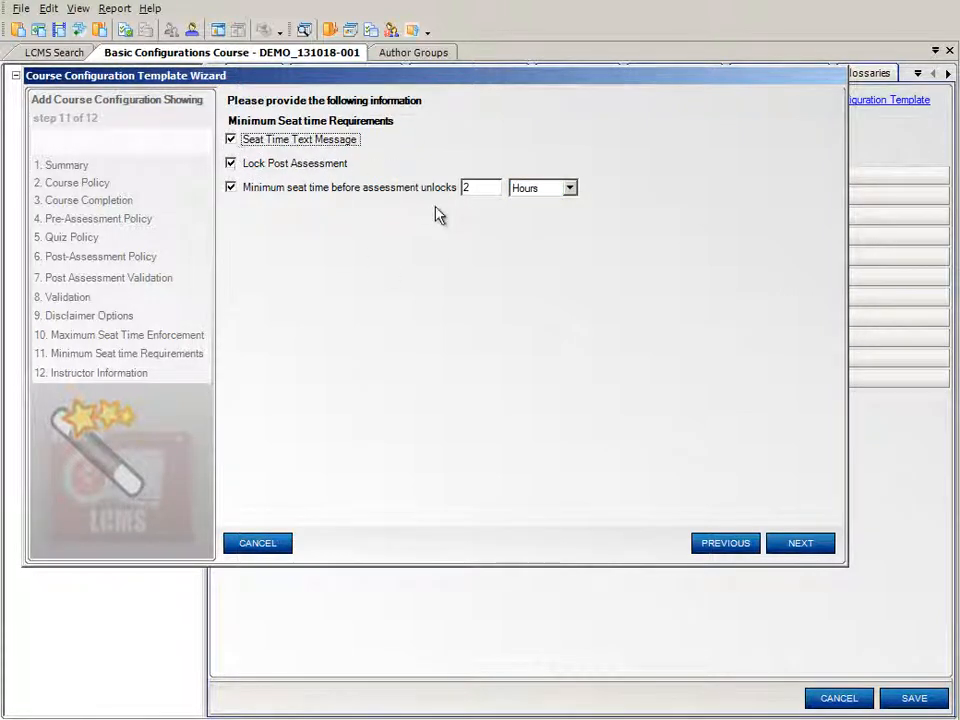
left_click(802, 548)
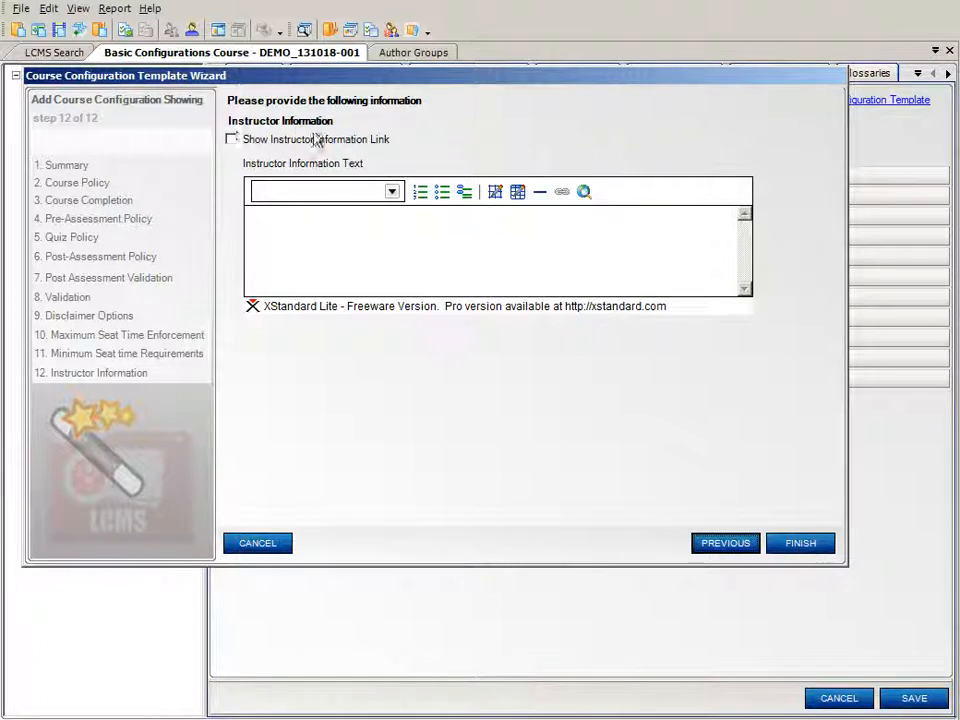
- Show the instructor information link and paste the instructor's biography and contact details as its text
left_click(231, 141)
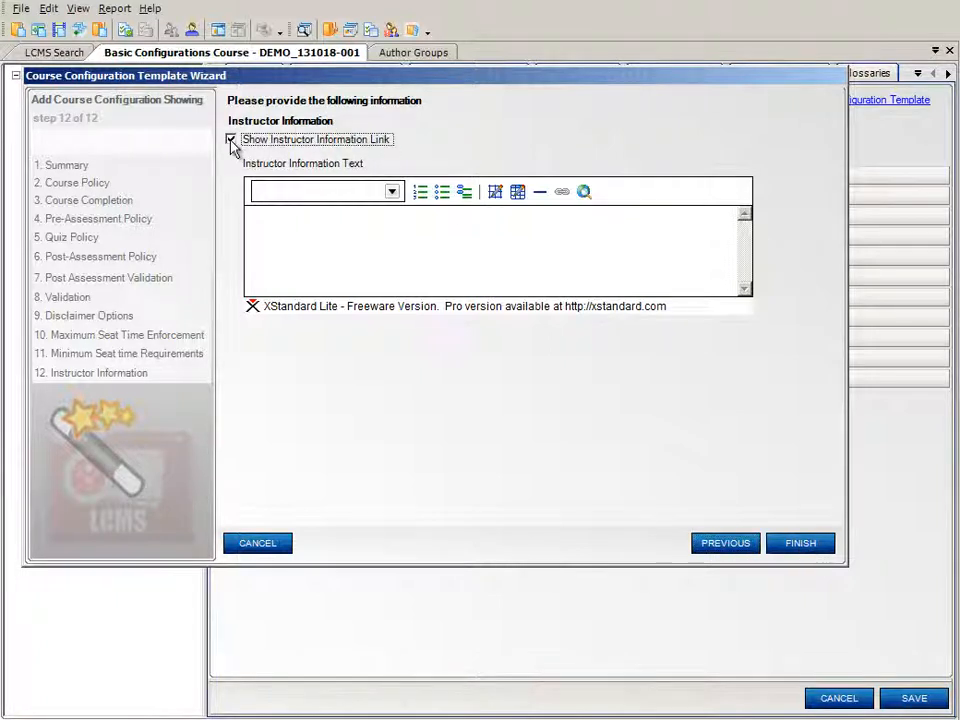
left_click(274, 231)
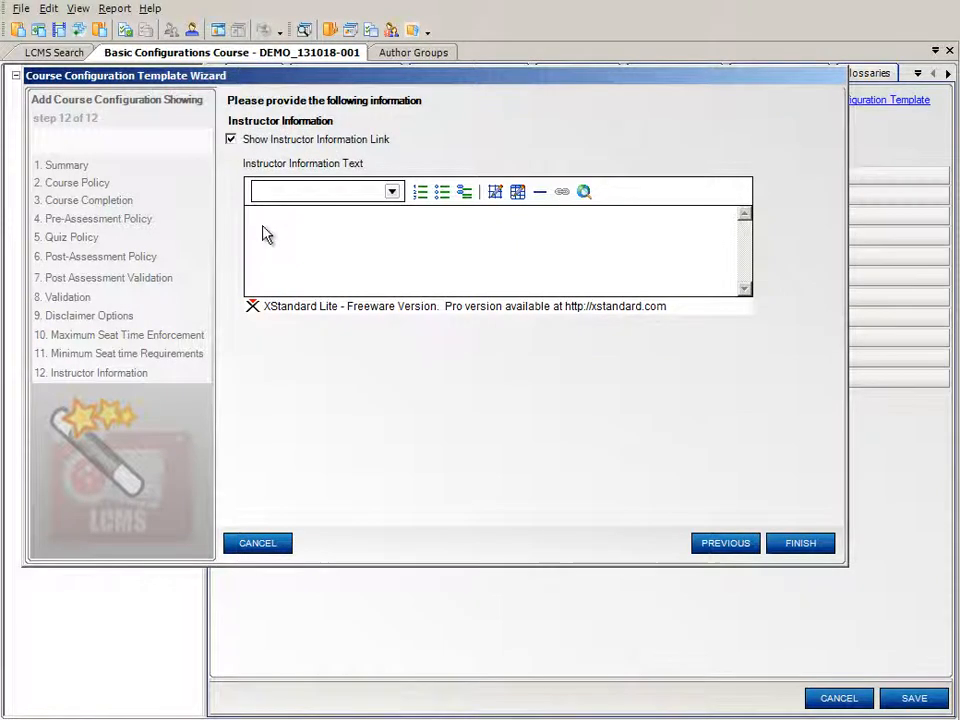
key("ctrl+v")
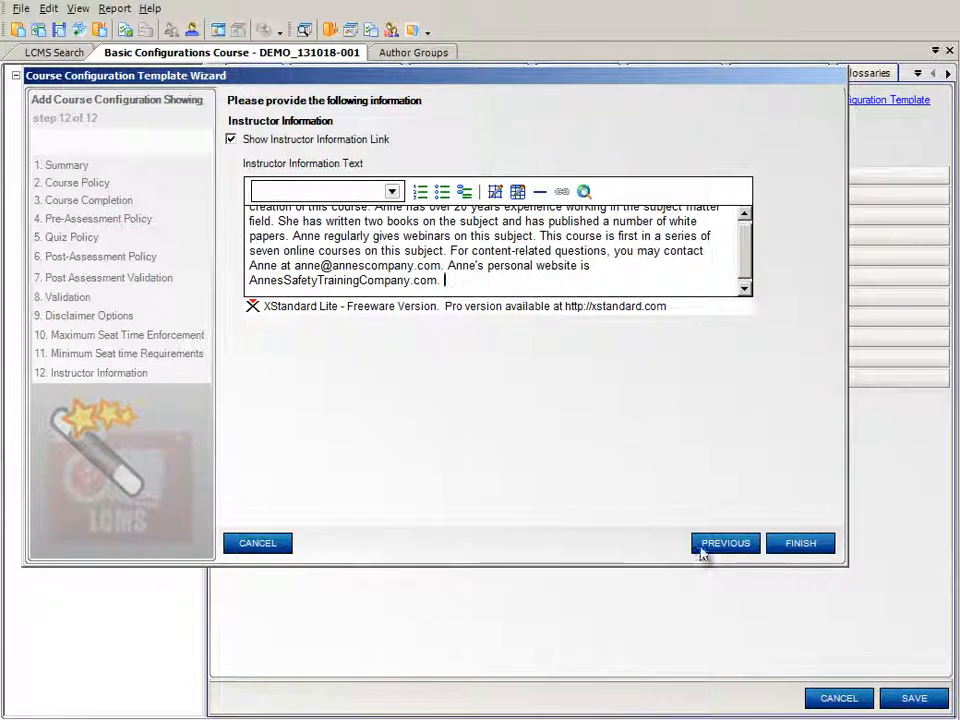
- Finish the template wizard and save the course configuration
left_click(808, 546)
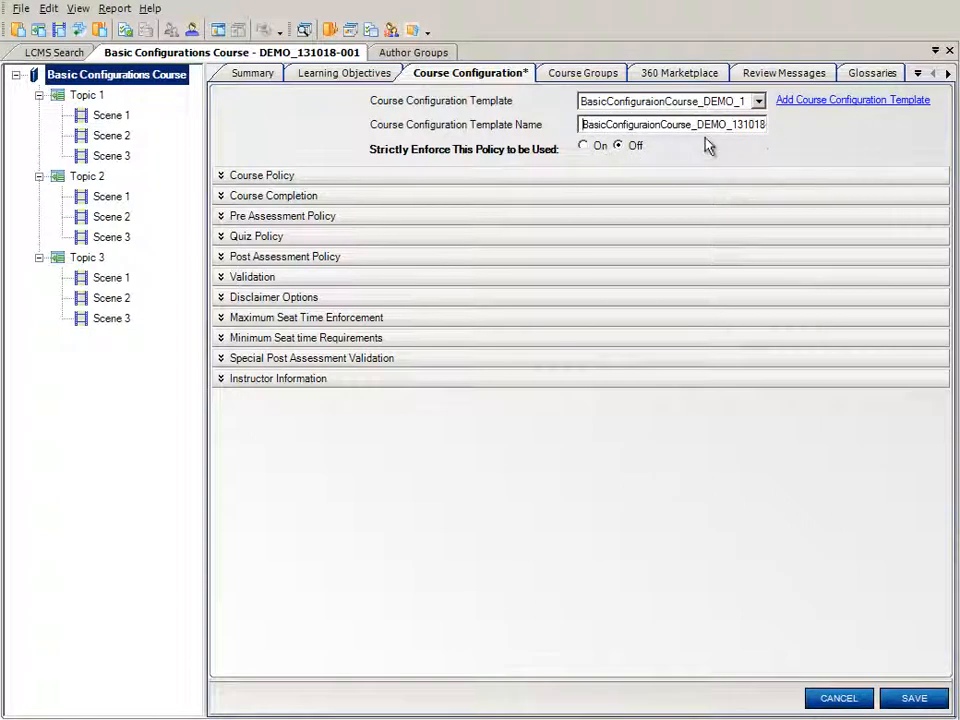
left_click(914, 698)
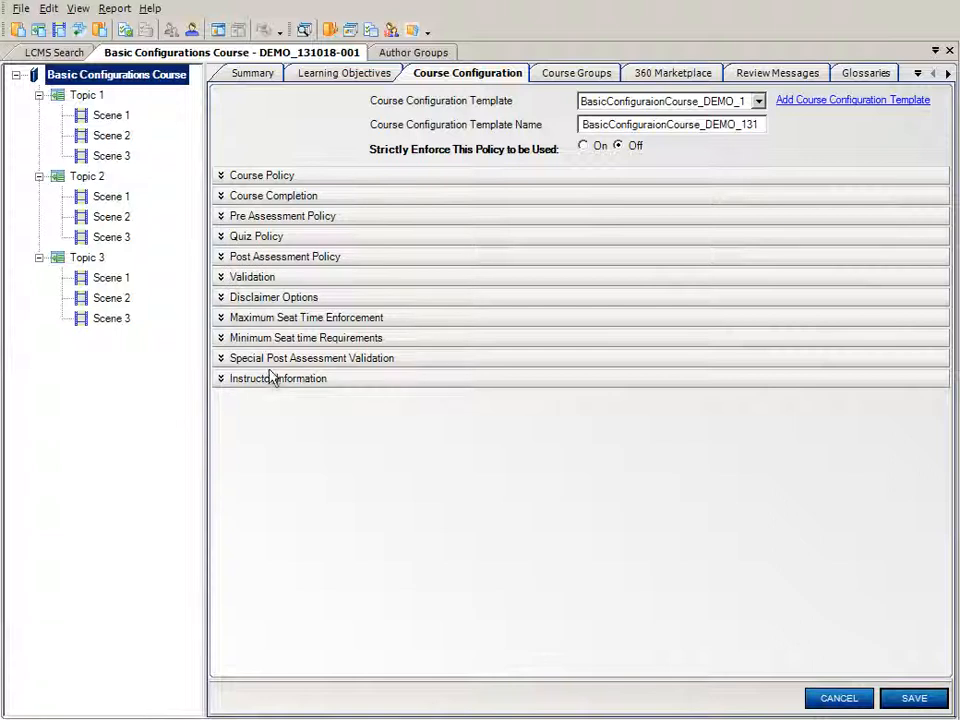
- In the Validation settings, set the time between questions to 120 seconds and save the course configuration
left_click(222, 278)
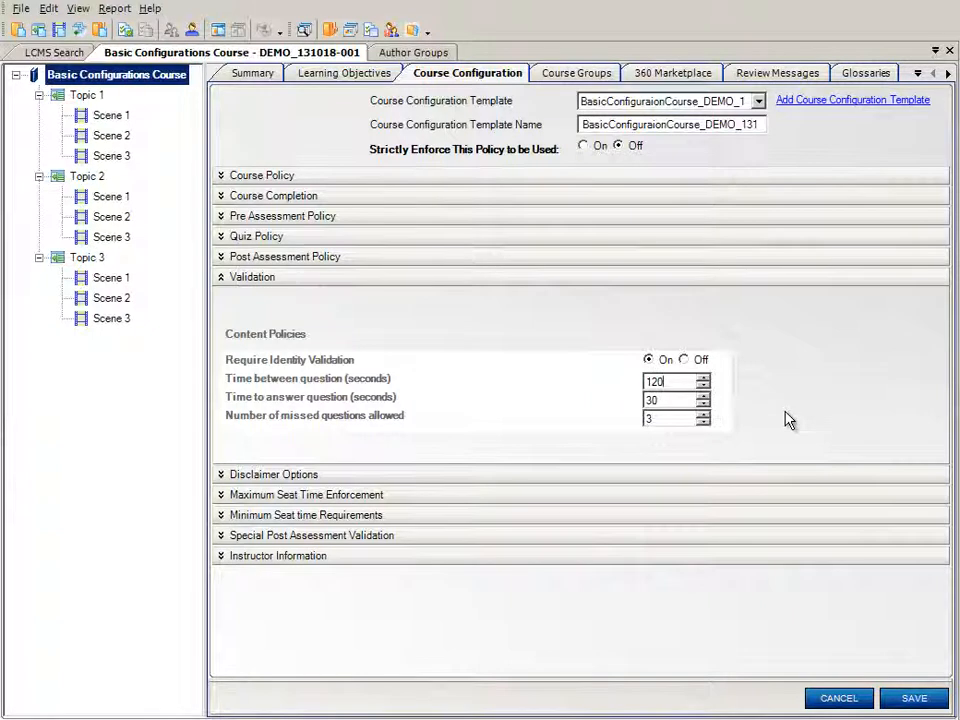
left_click(915, 700)
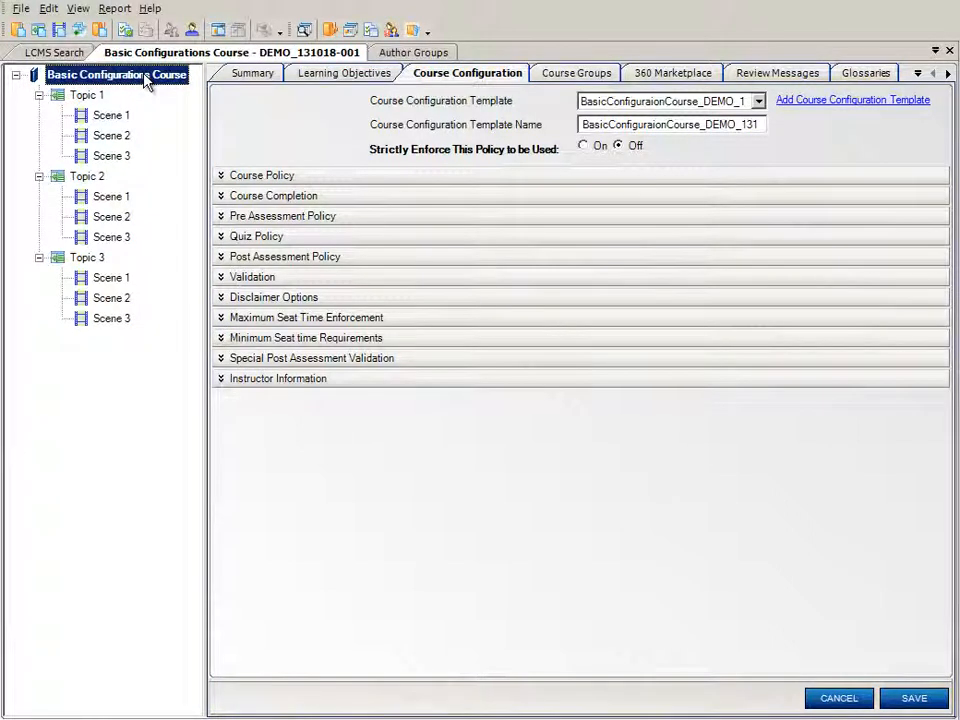
- Publish the Basic Configurations Course in 360Training Native Format with publishing to LMS B2B and Distributors enabled
right_click(147, 80)
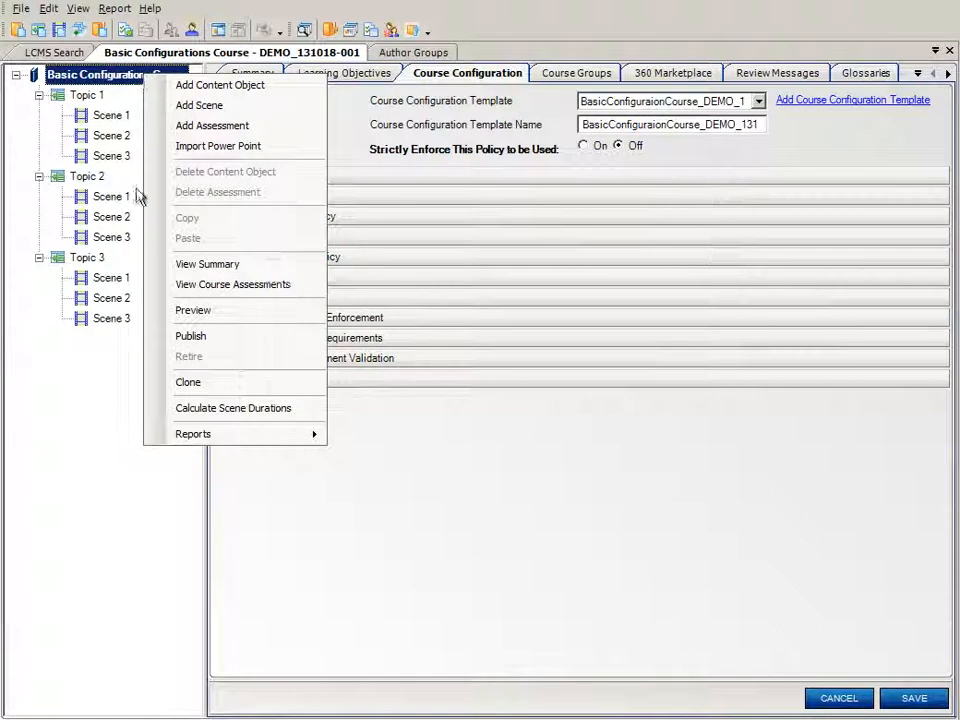
left_click(199, 344)
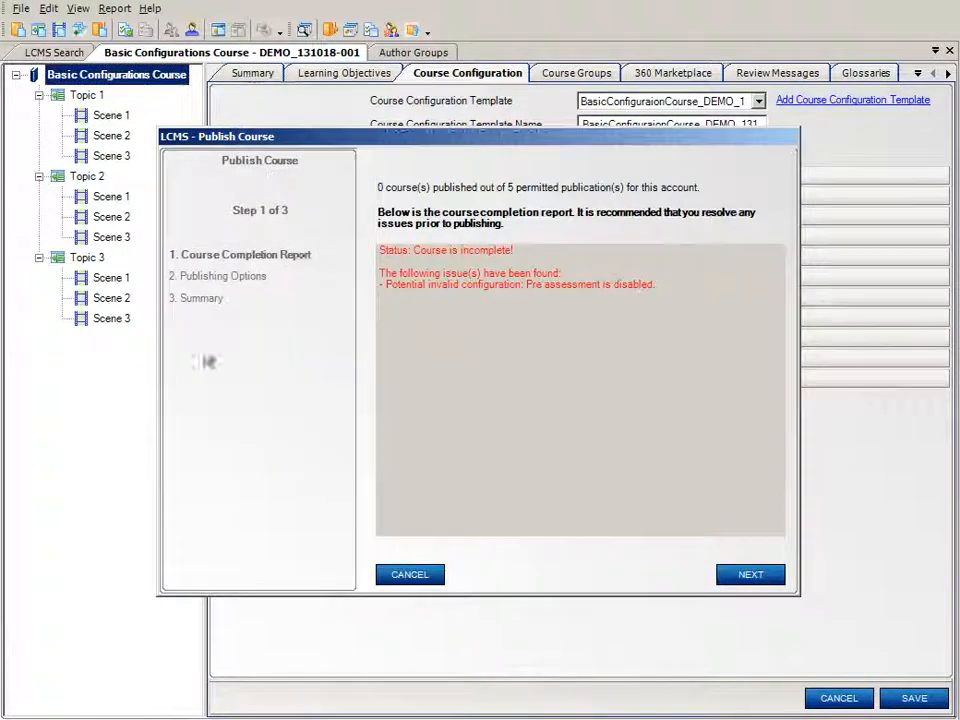
left_click(748, 578)
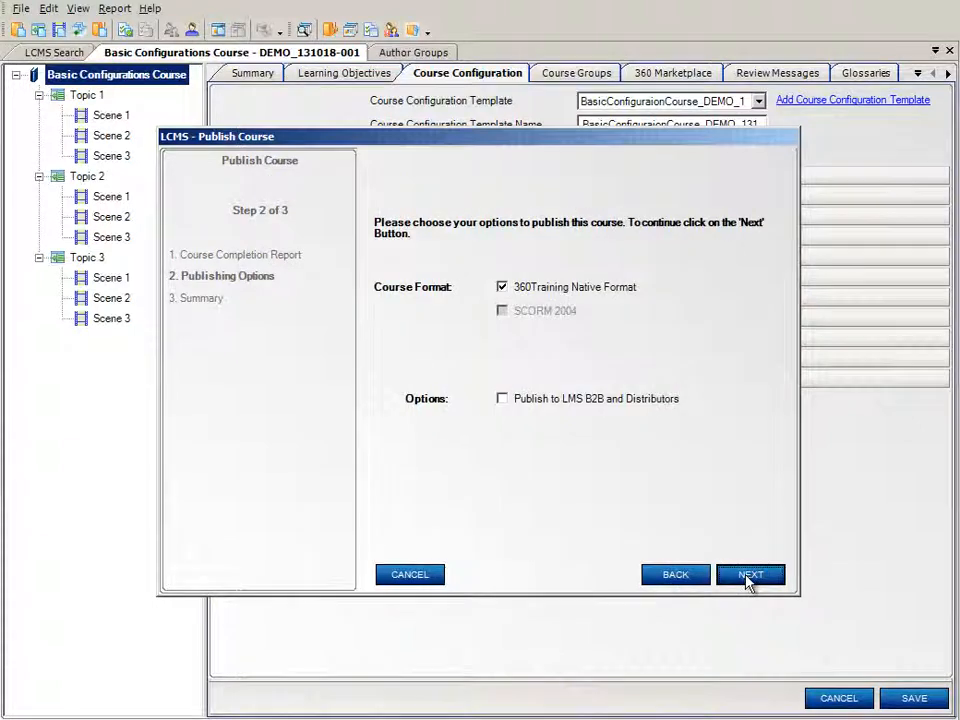
left_click(511, 404)
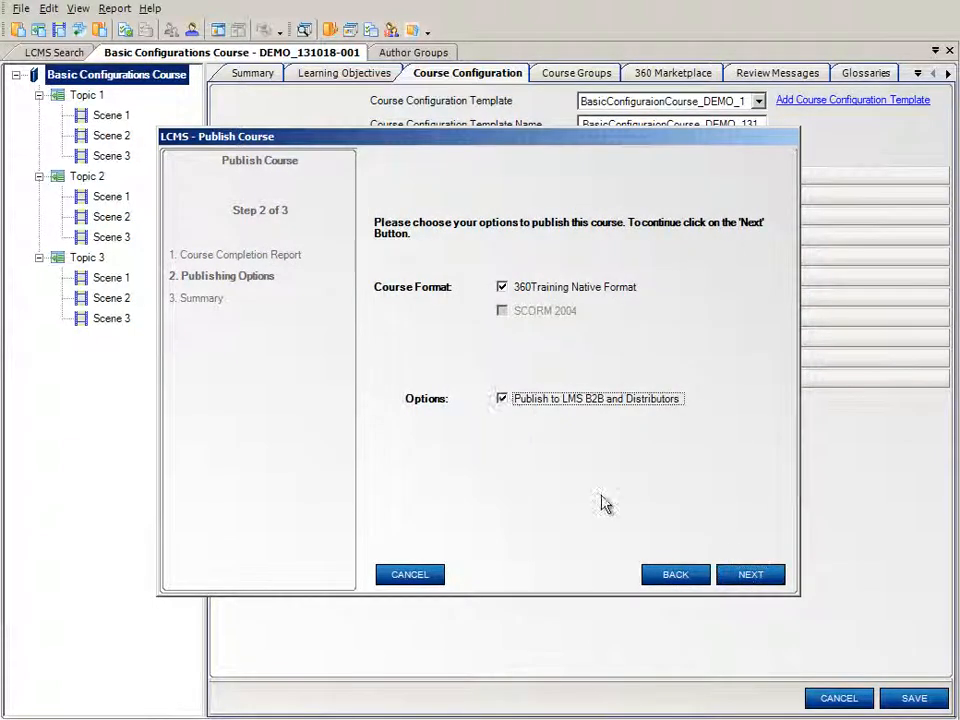
left_click(750, 583)
left_click(750, 583)
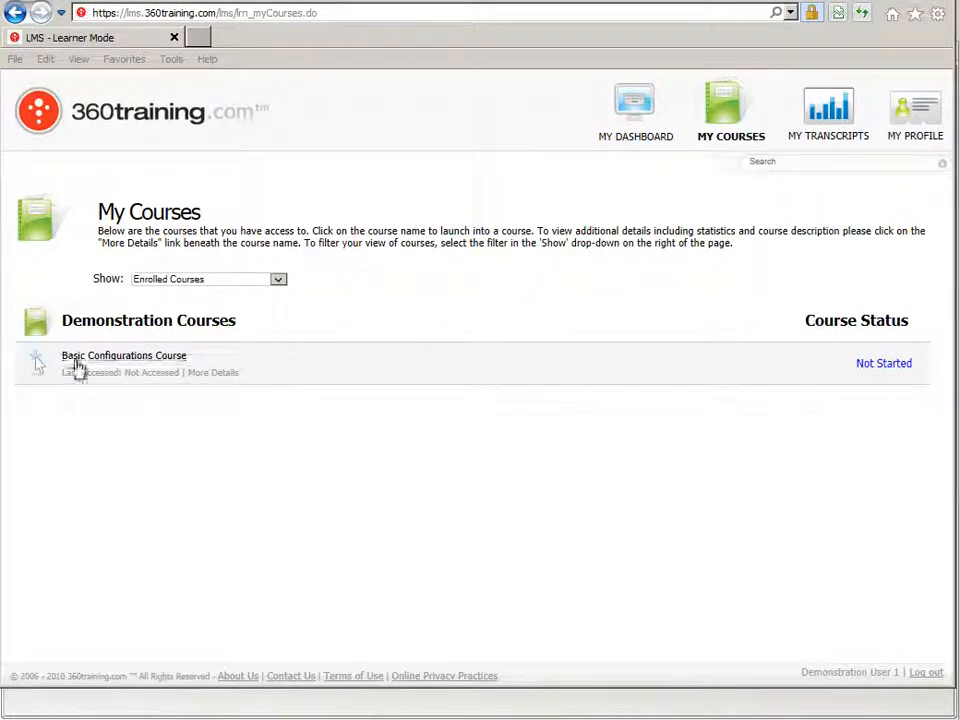
- Switch to the learner LMS, launch the Basic Configurations Course and continue past the maximum seat time notice
left_click(170, 365)
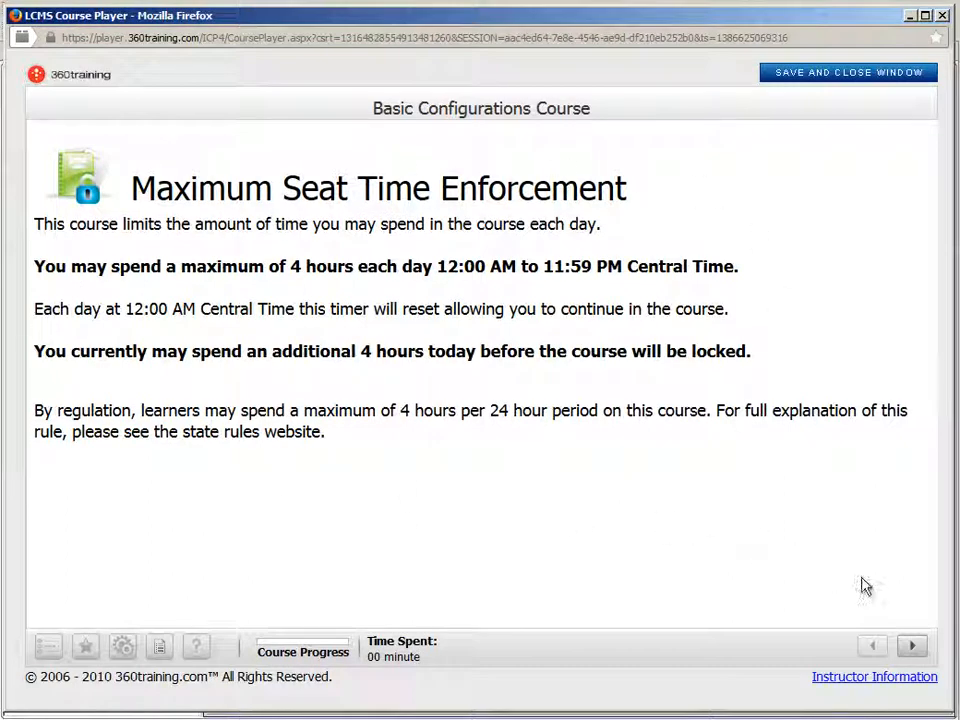
left_click(912, 646)
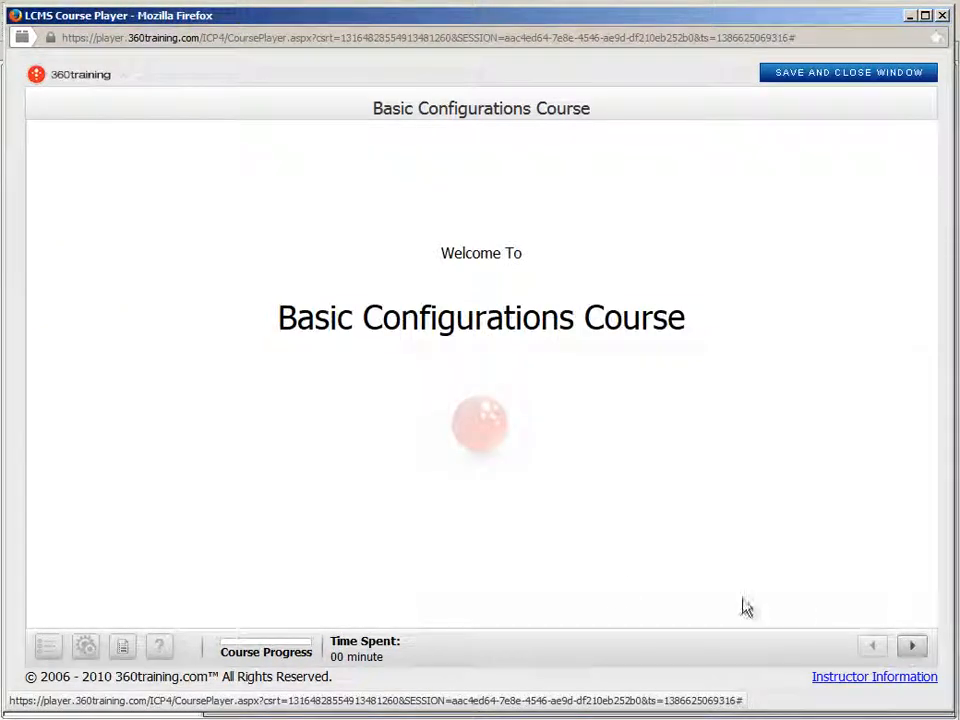
- View the course completion report and the instructor information from the course's welcome scene, closing each of them
left_click(127, 650)
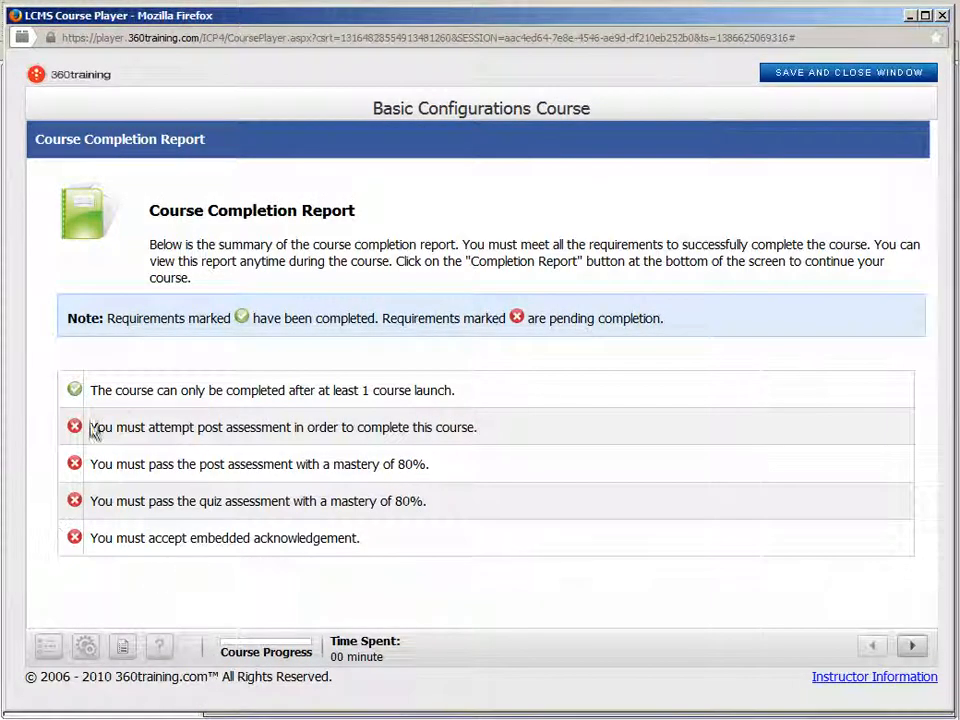
left_click(123, 648)
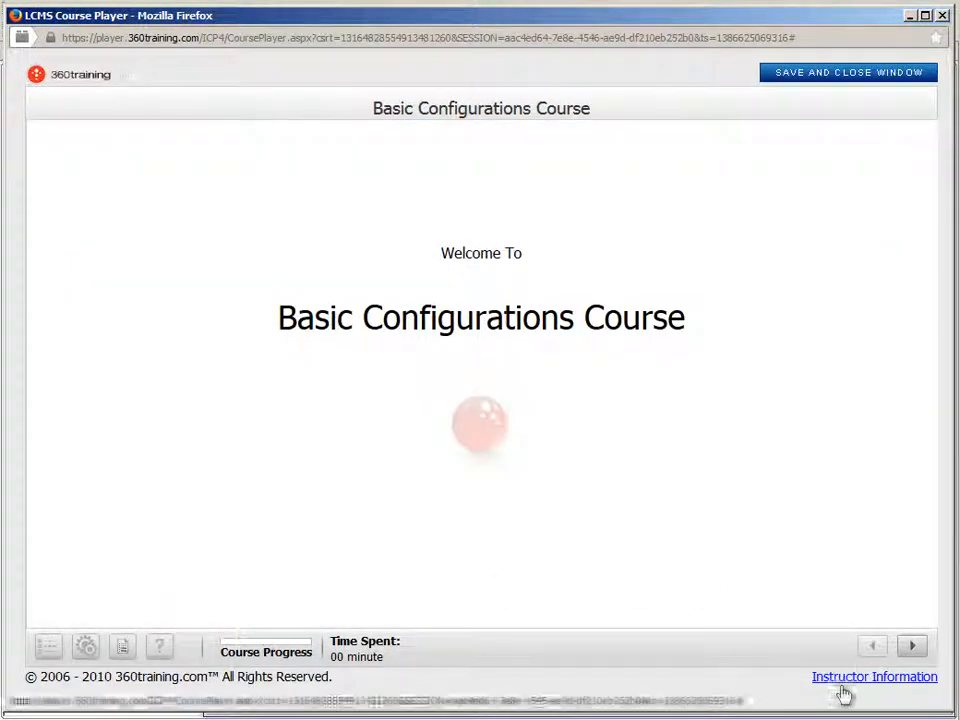
left_click(875, 678)
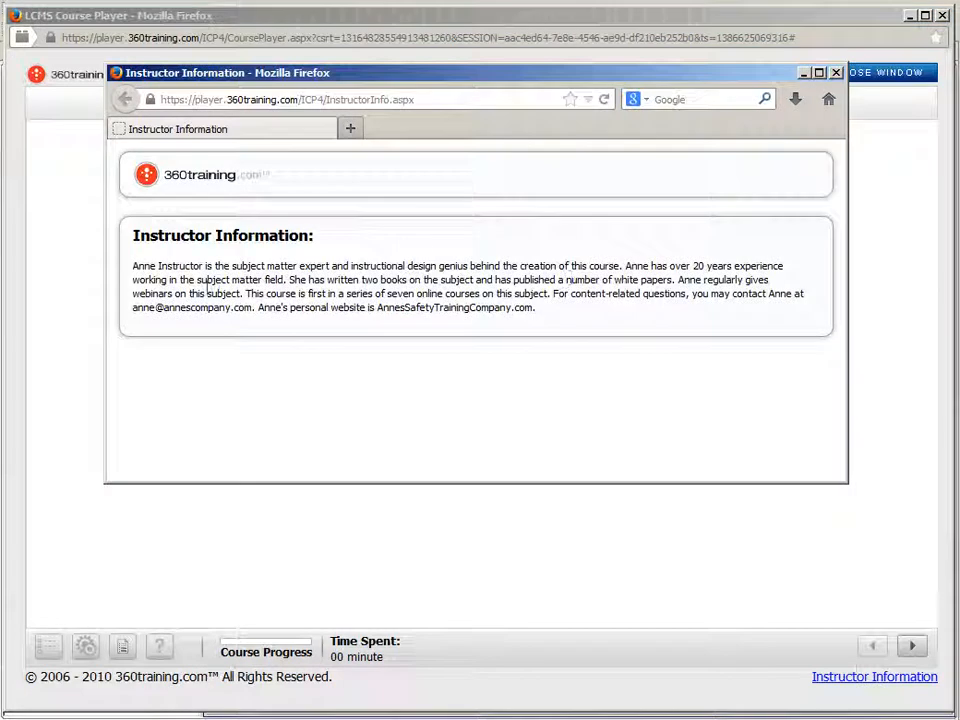
left_click(836, 73)
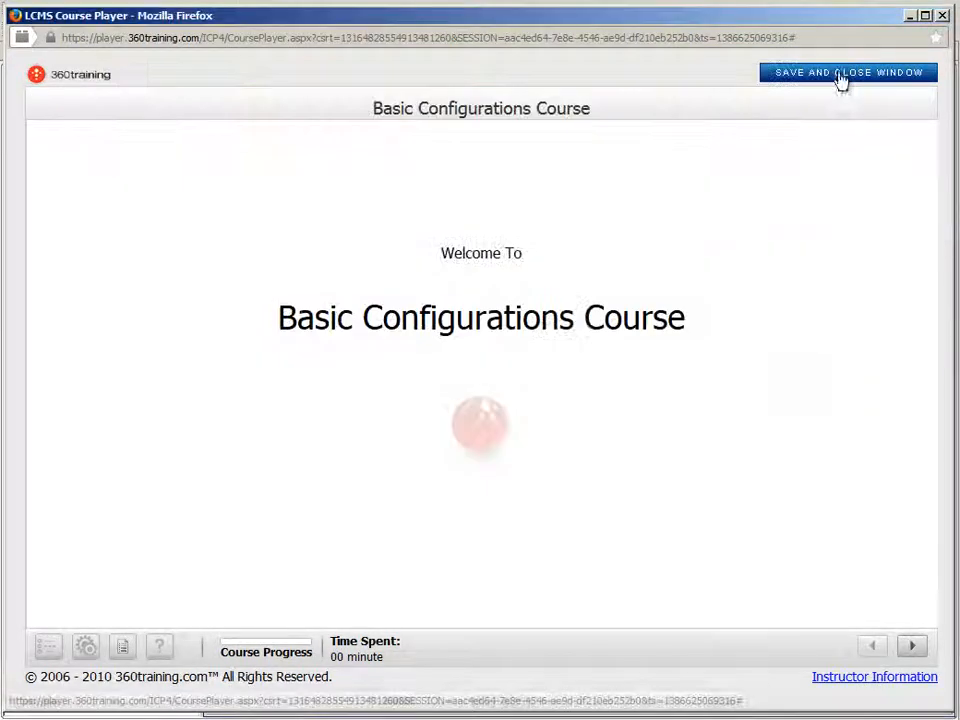
- Advance through the Topic 1 scenes and begin the lesson assessment
left_click(912, 650)
left_click(912, 650)
left_click(912, 650)
left_click(912, 650)
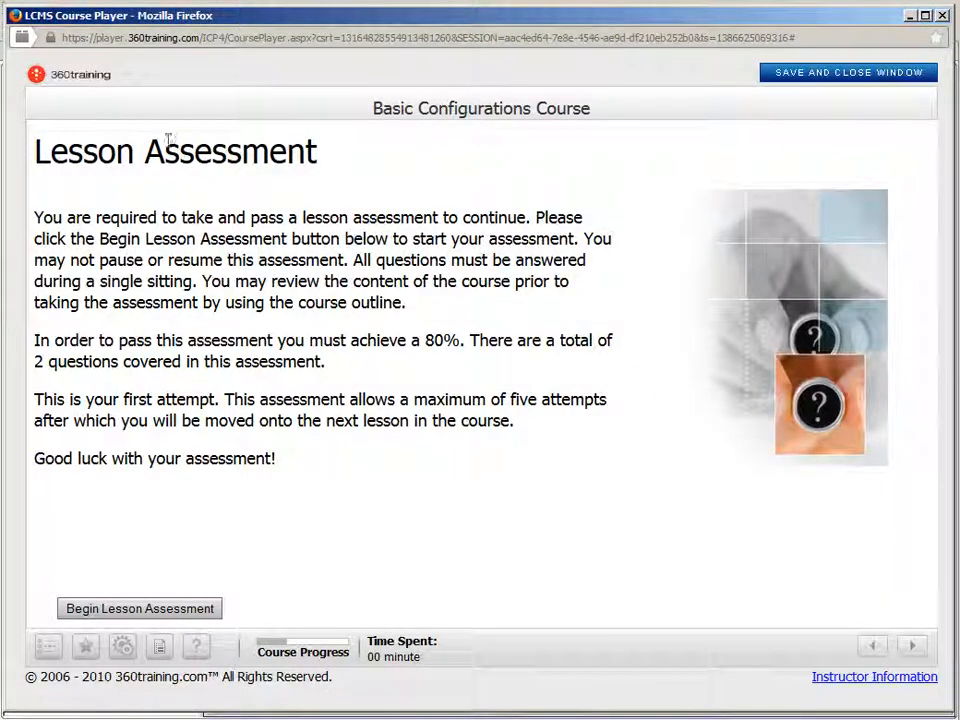
left_click(150, 618)
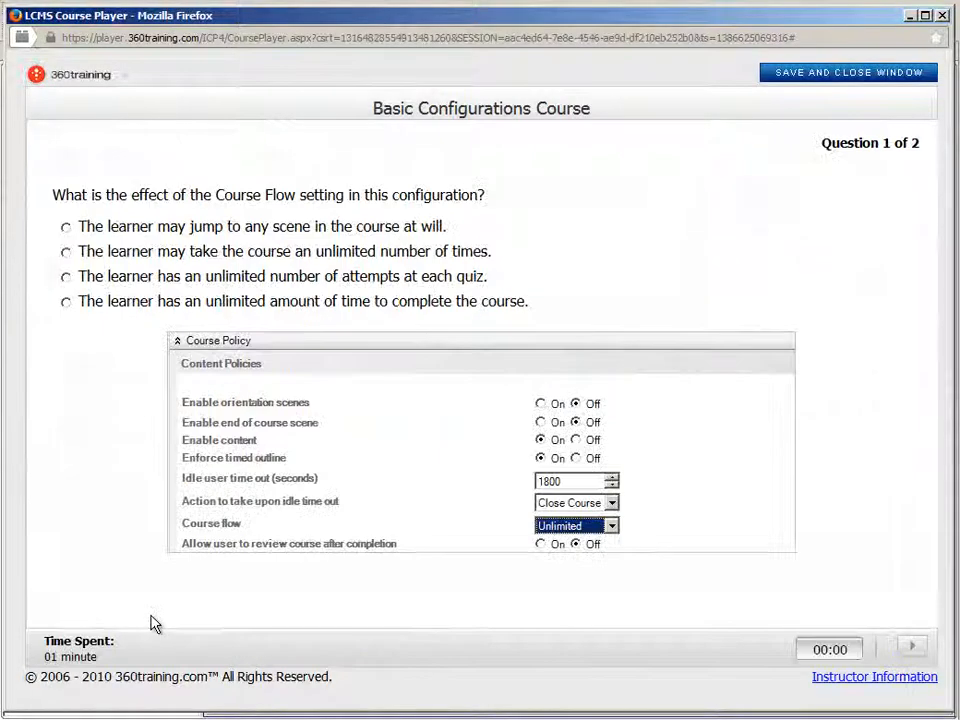
- Answer the lesson assessment with "The learner may jump to any scene in the course at will" and "Only when the learner passes the final exam"
left_click(66, 227)
left_click(911, 647)
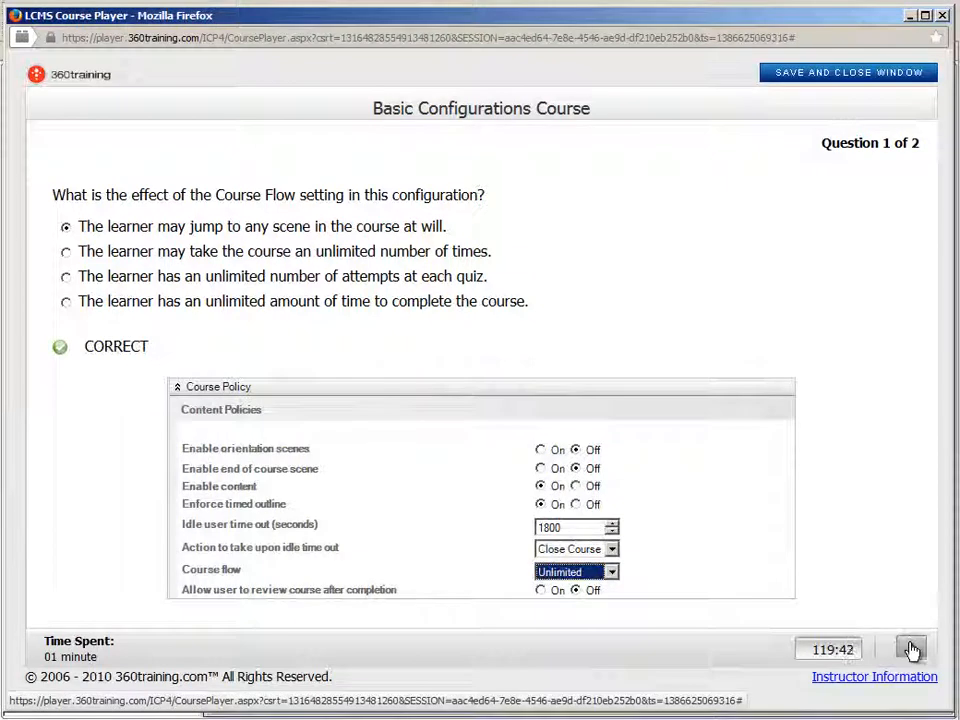
left_click(911, 648)
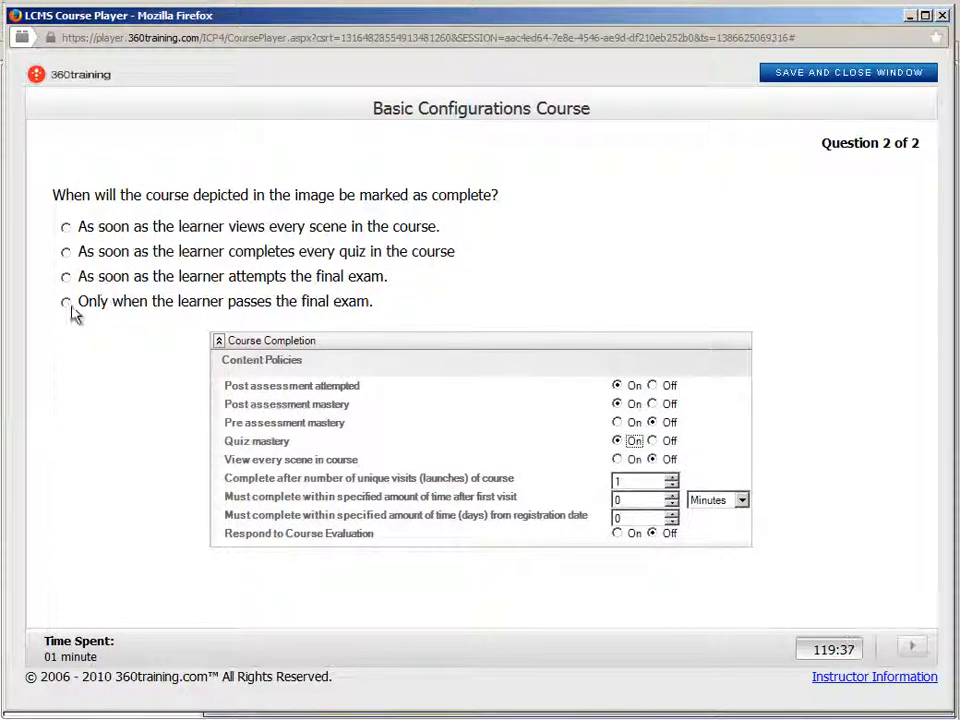
left_click(66, 302)
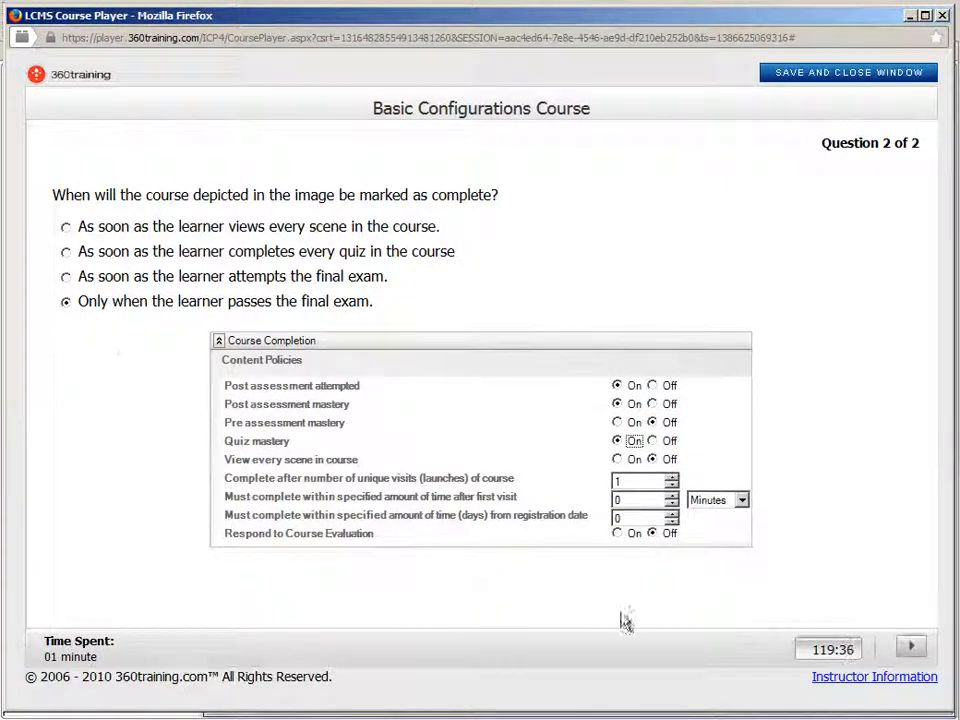
left_click(914, 650)
left_click(914, 650)
left_click(914, 650)
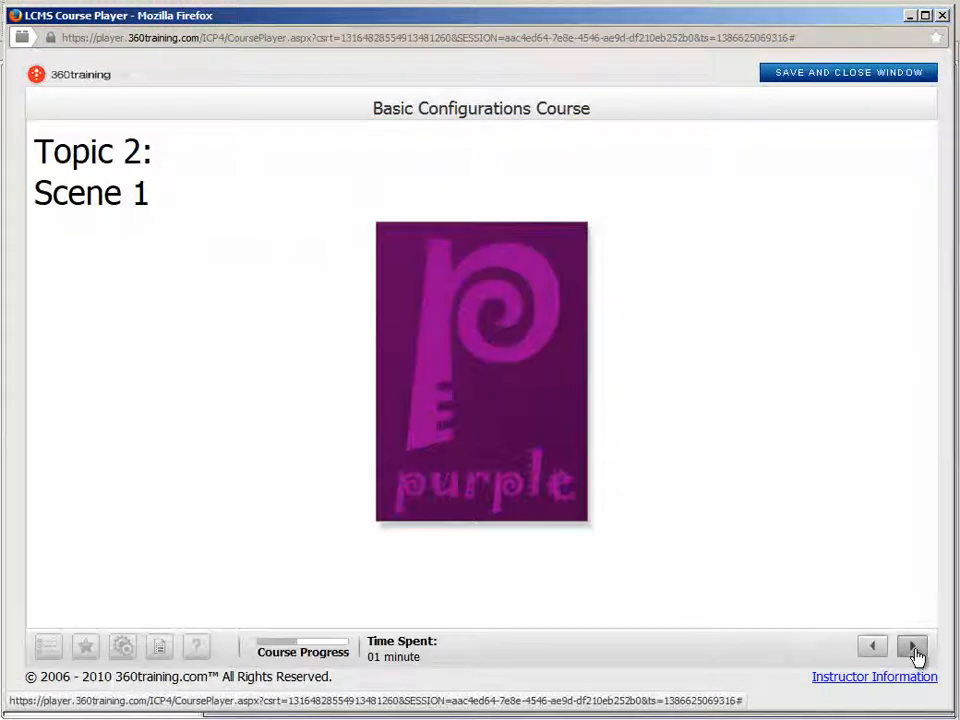
- Continue through Topic 2, answer the identity validation question with 1, and proceed to Topic 3
left_click(917, 653)
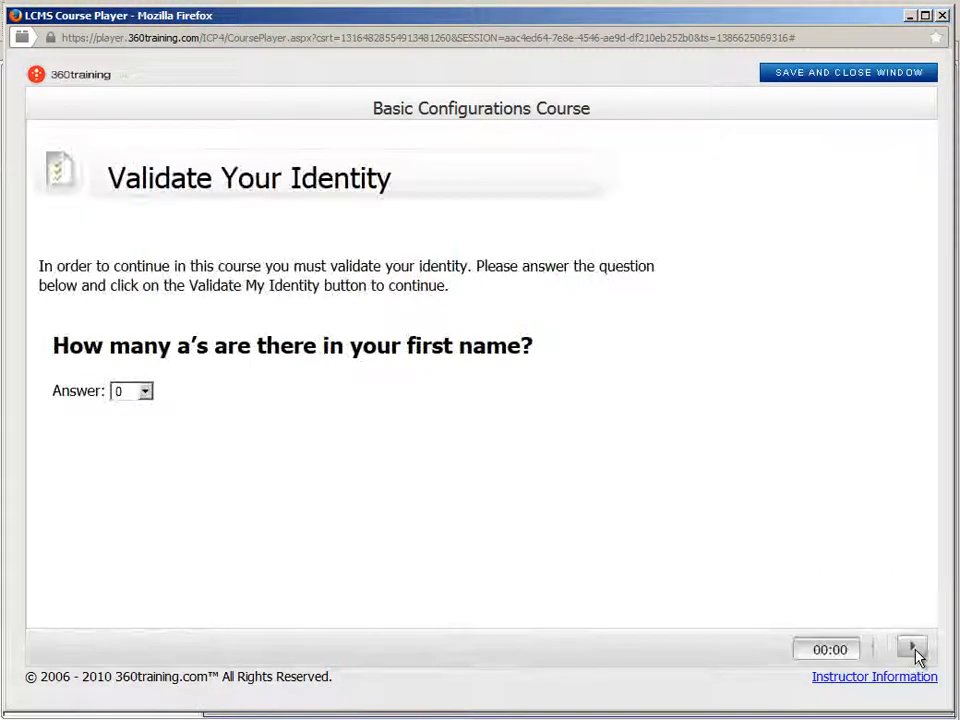
left_click(145, 391)
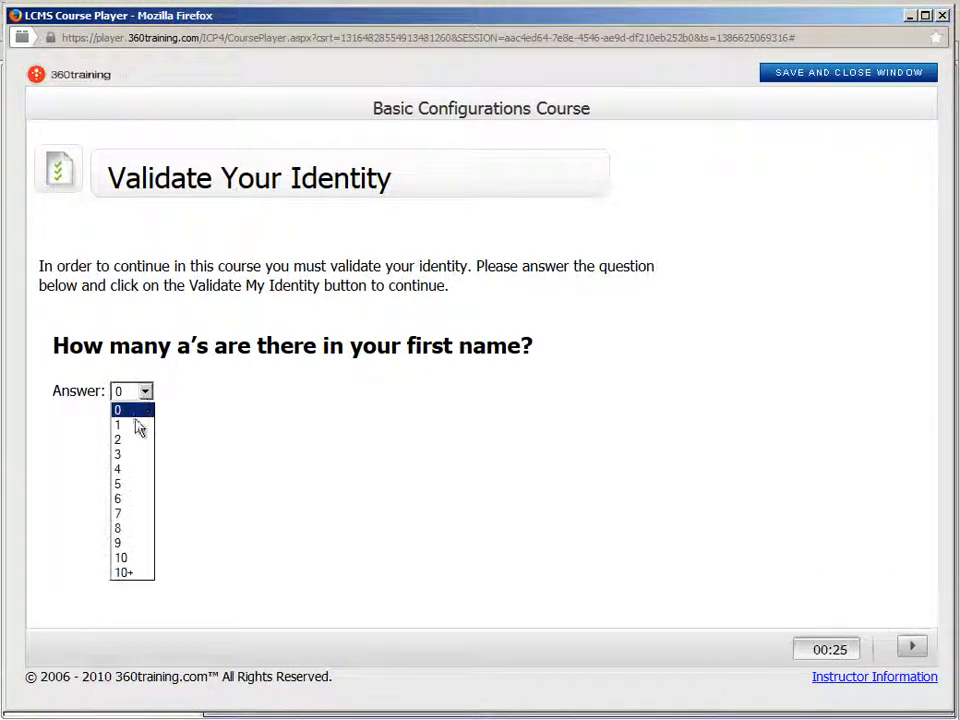
left_click(139, 426)
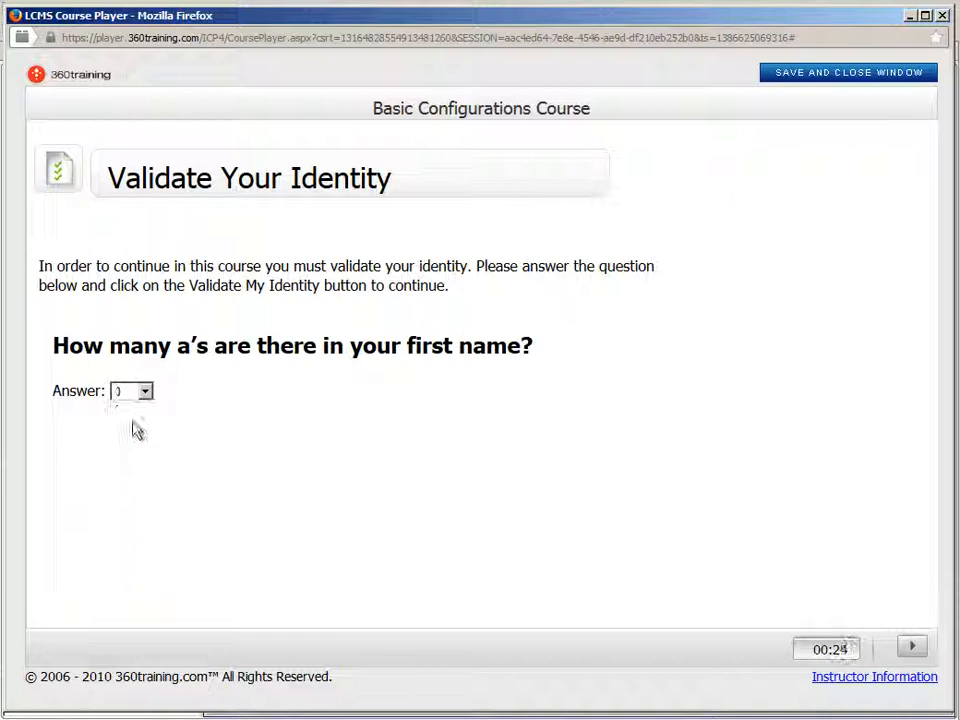
left_click(910, 652)
left_click(910, 650)
left_click(910, 650)
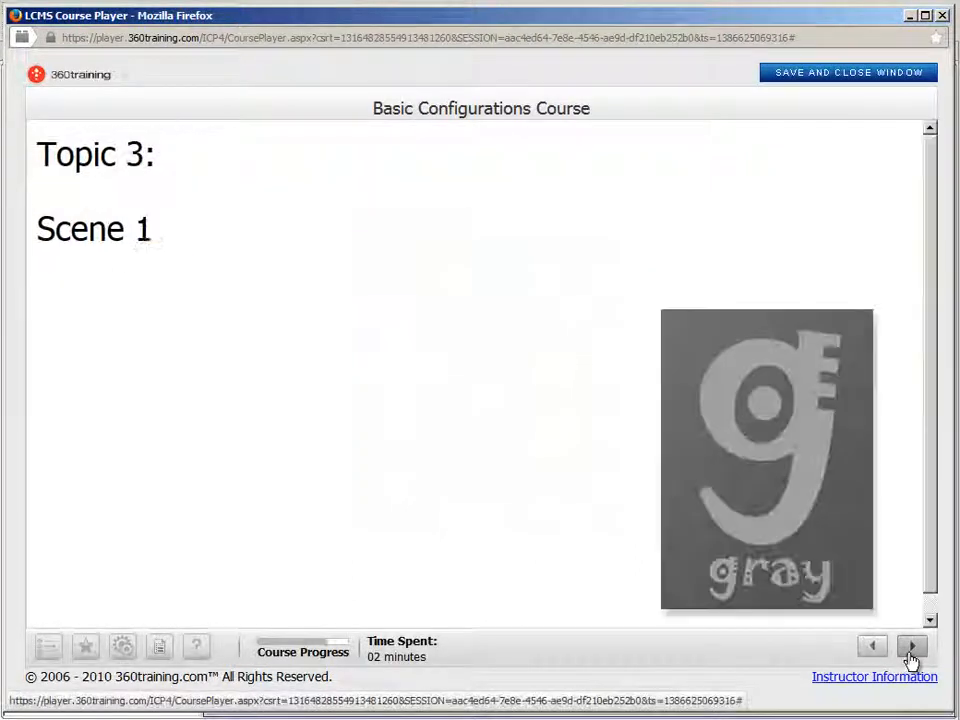
- Advance through the Topic 3 scenes and agree to the acknowledgment statement
left_click(910, 650)
left_click(911, 650)
left_click(911, 650)
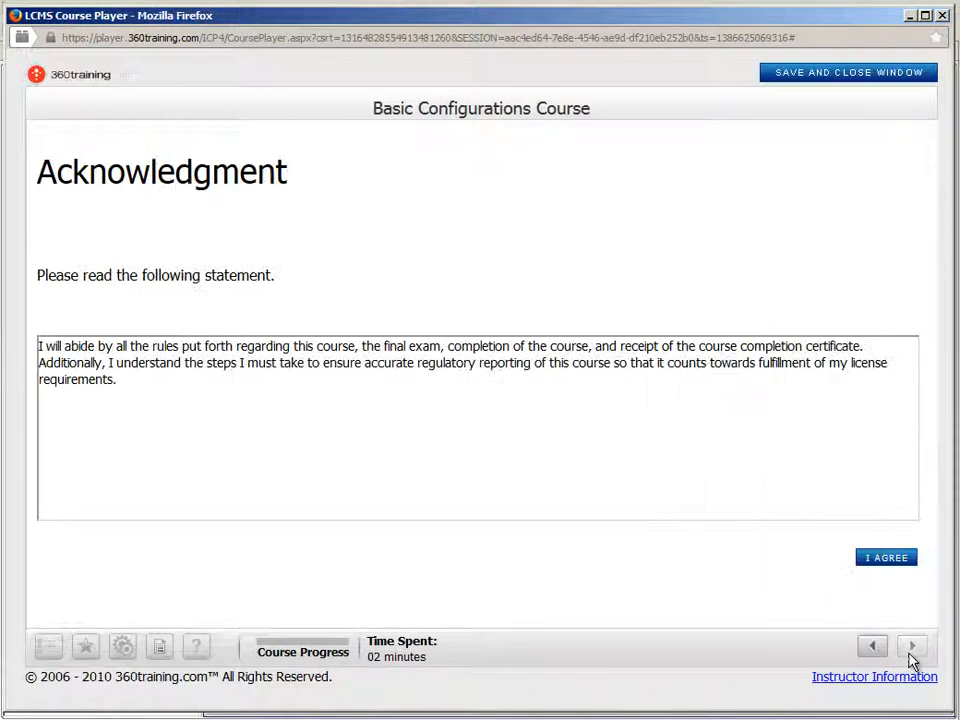
left_click(886, 558)
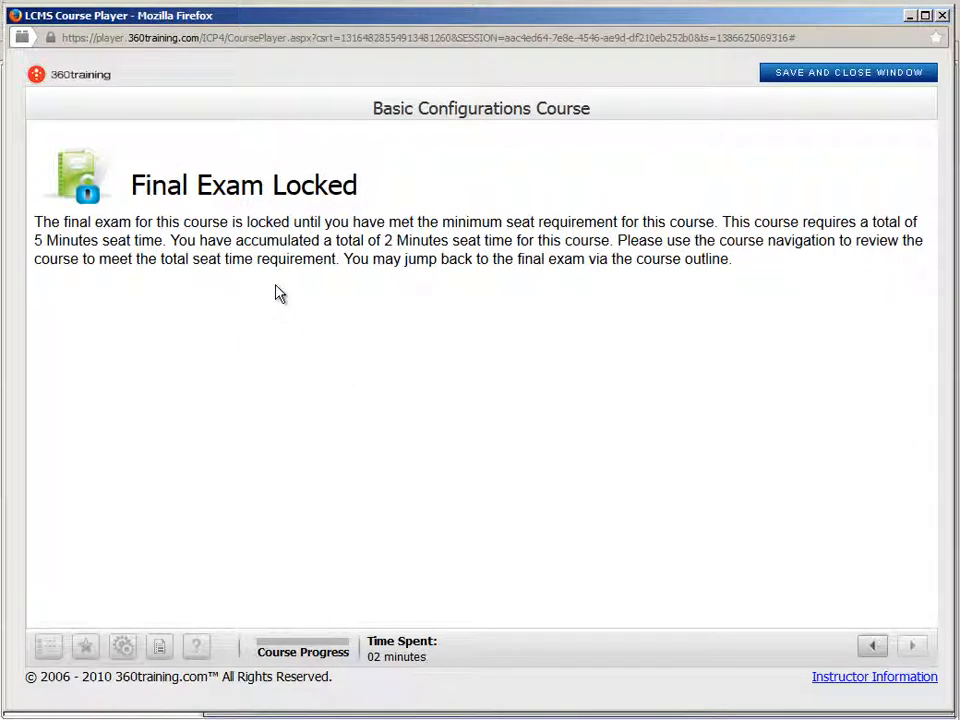
- Go back from the locked final exam page to Topic 3 and accept the acknowledgment again to reach the exam
left_click(871, 648)
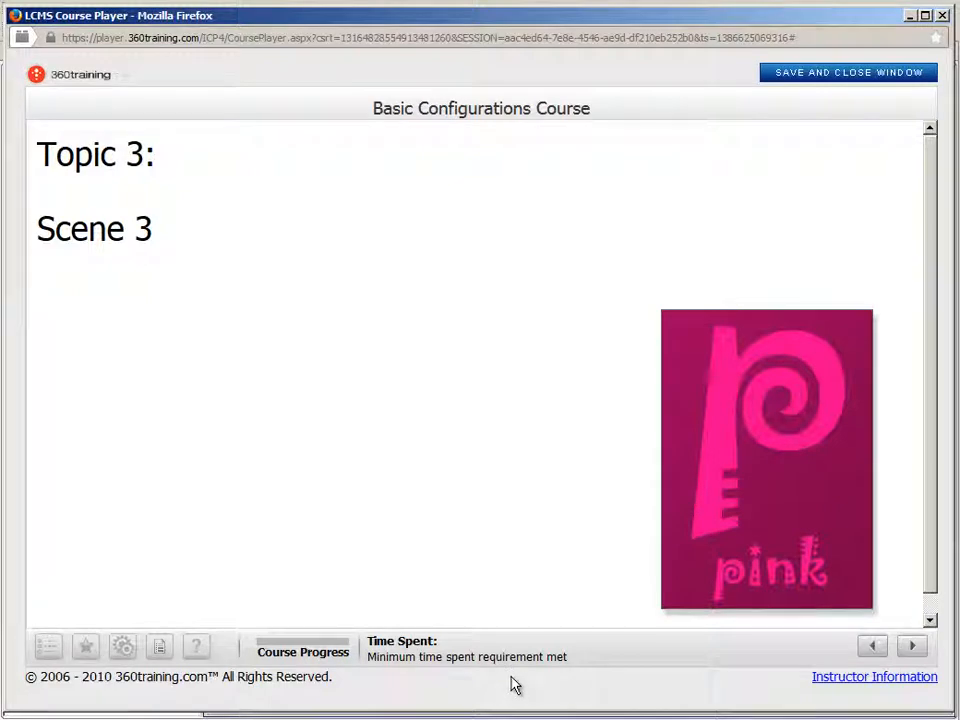
left_click(912, 645)
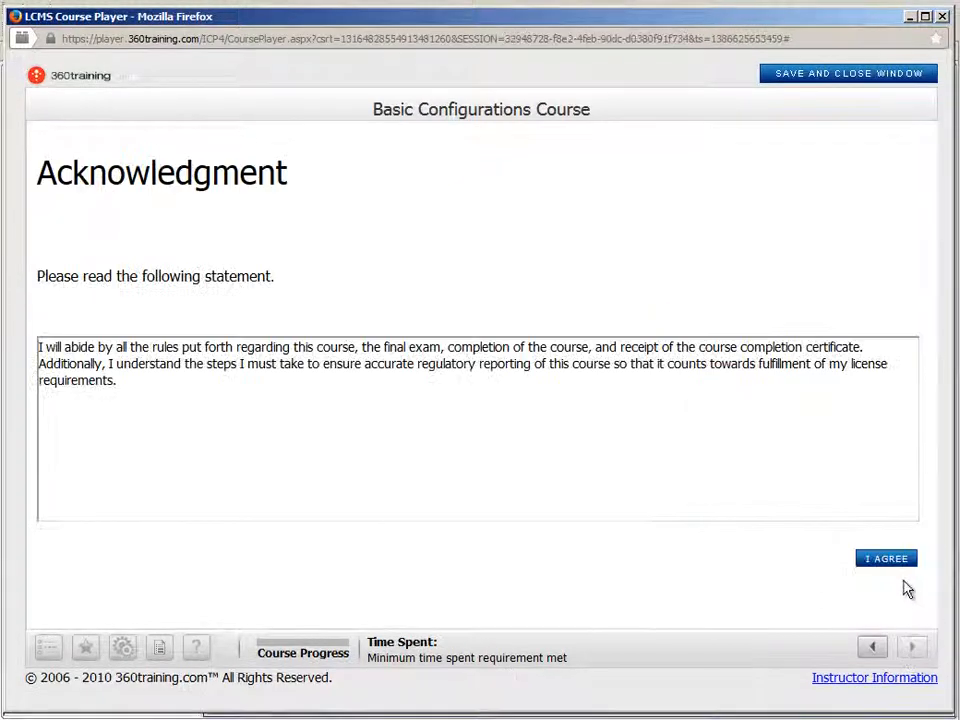
left_click(886, 562)
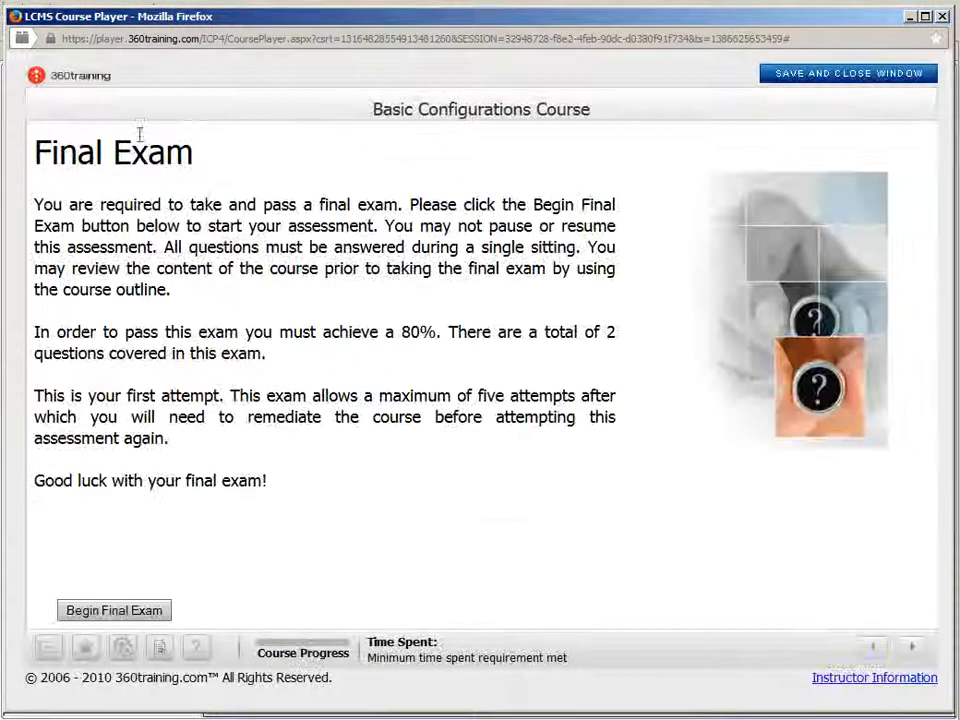
- Take the final exam, choosing Course Policy for question 1 and Minimum Seat time Requirements for question 2, and finish grading it
left_click(126, 610)
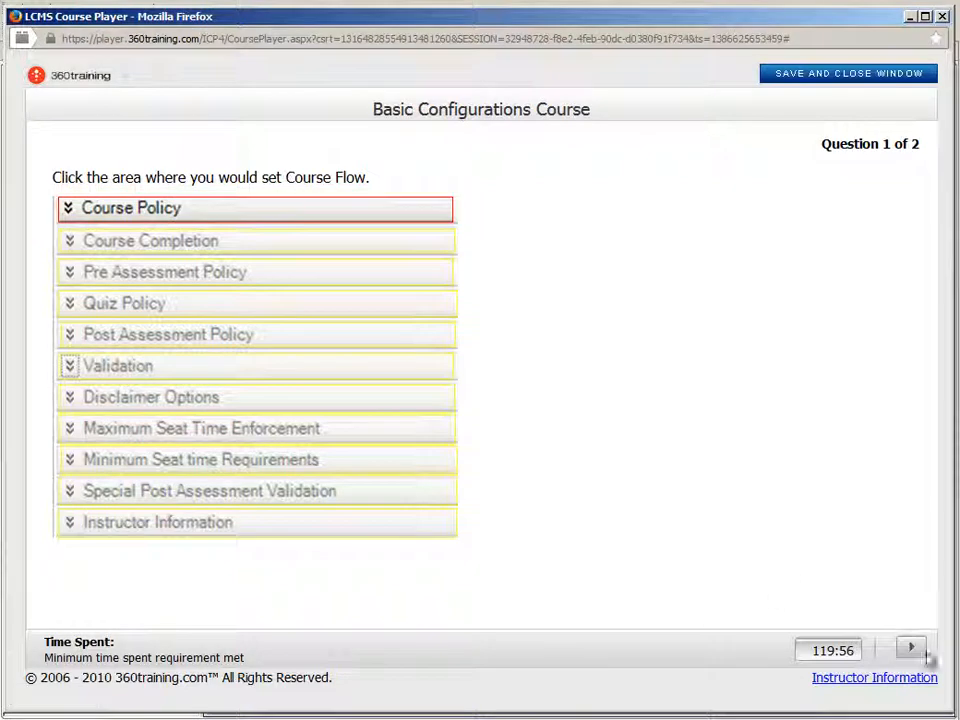
left_click(912, 650)
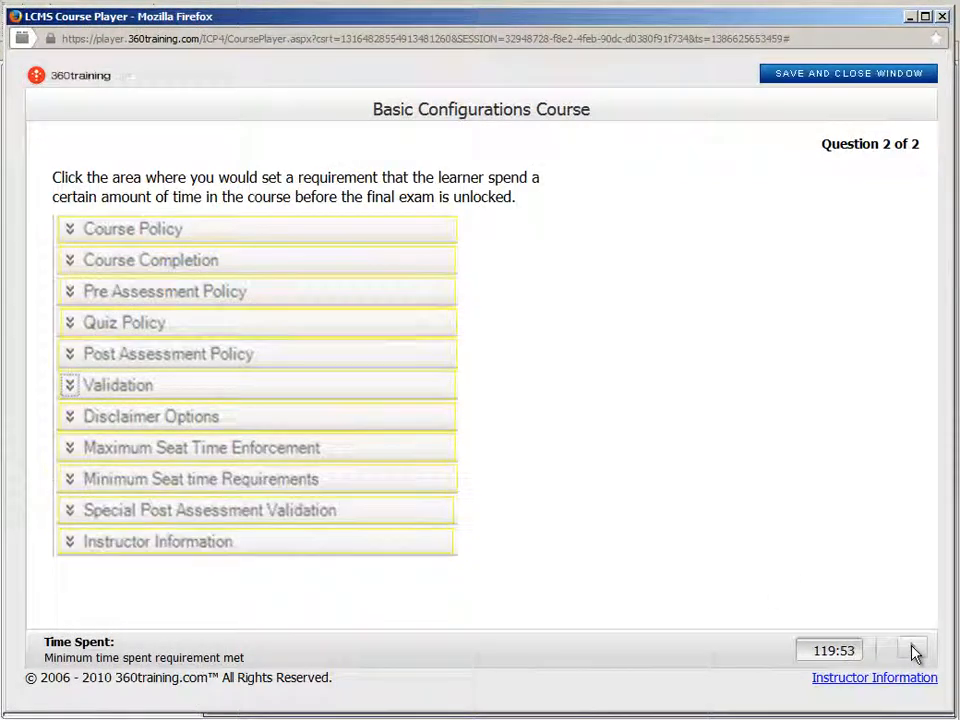
left_click(197, 484)
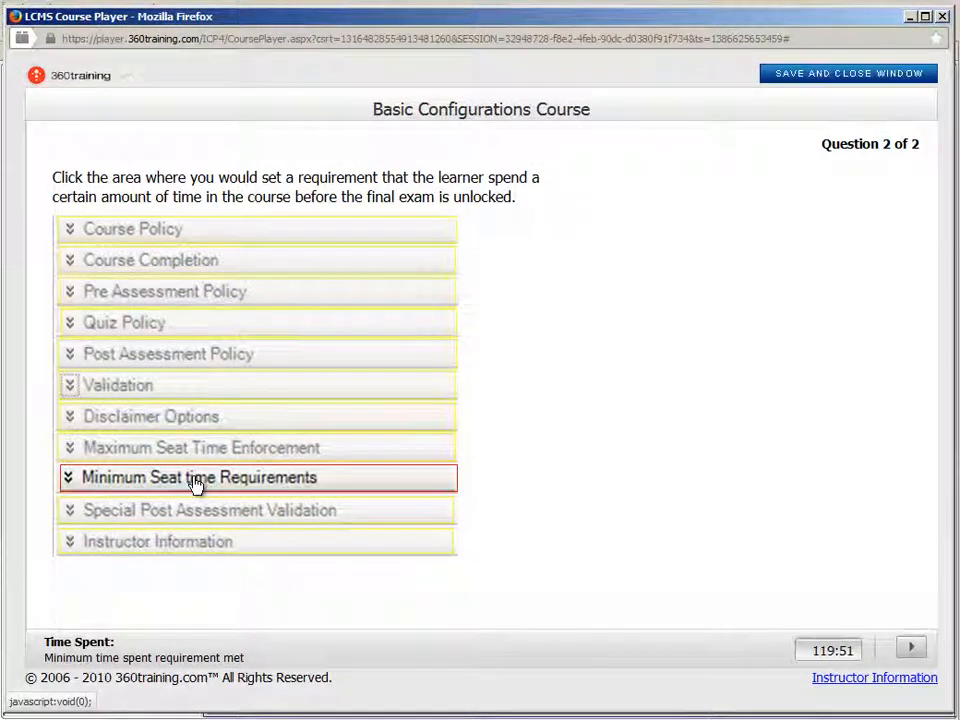
left_click(913, 650)
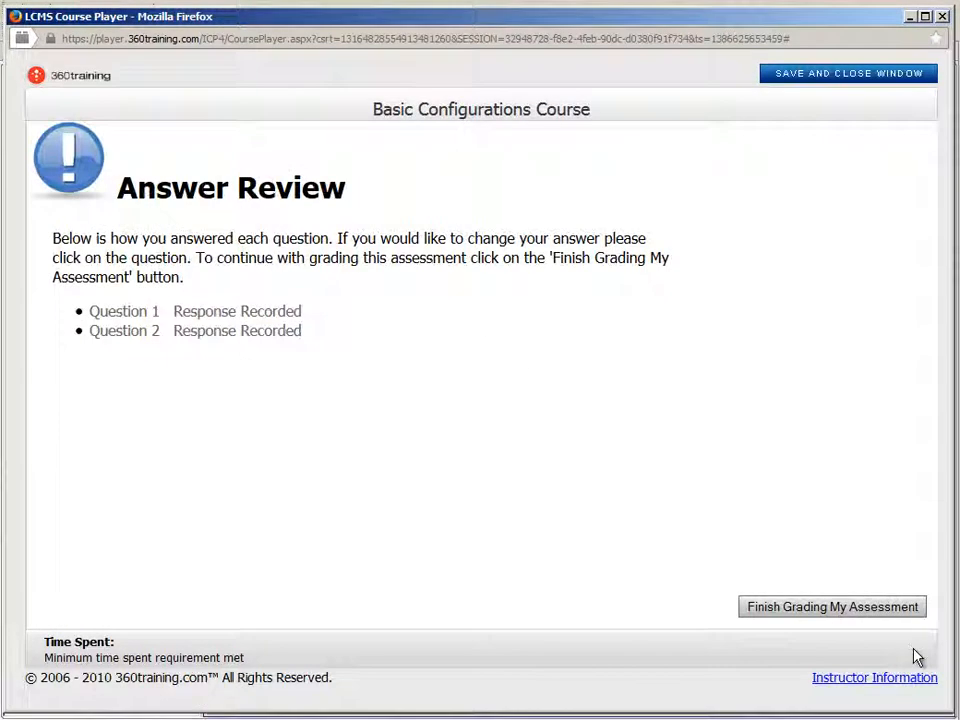
left_click(885, 615)
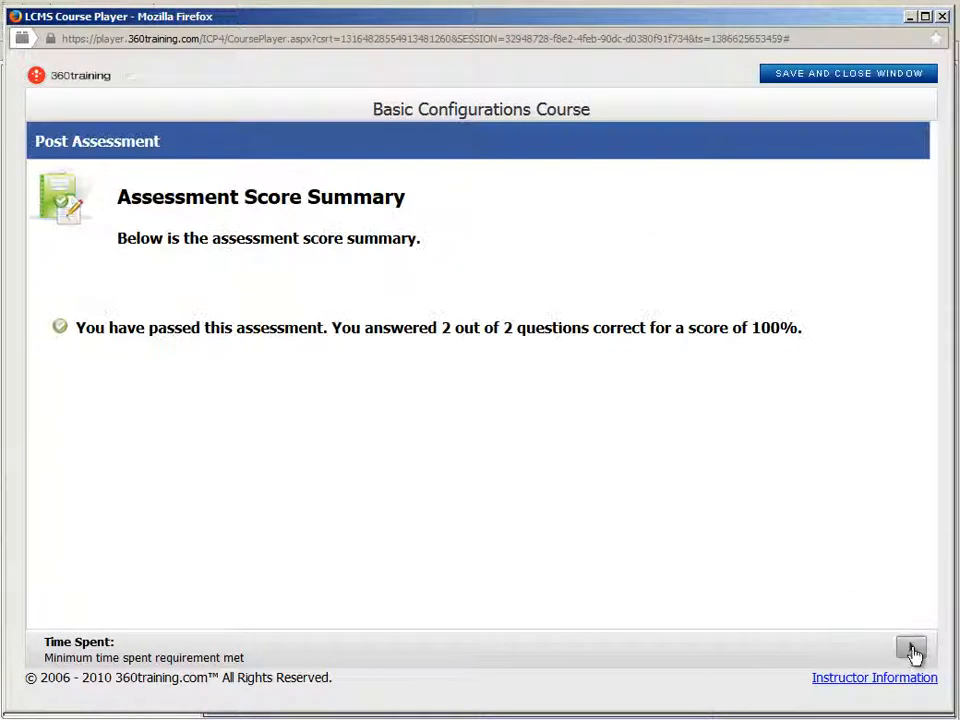
left_click(911, 648)
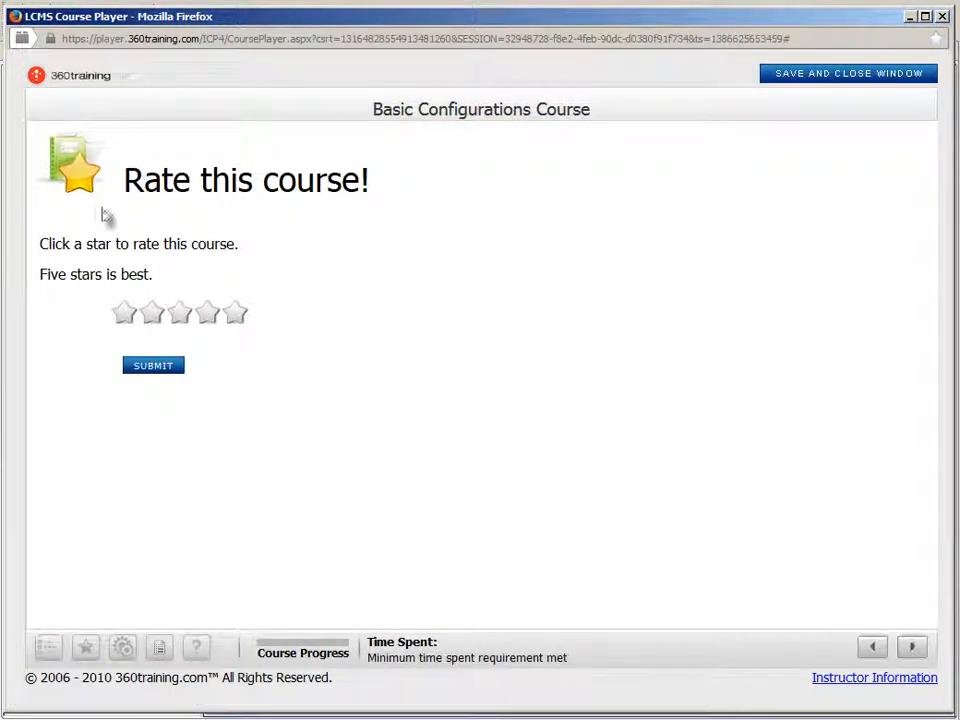
- Submit a five-star rating for the course and continue to the course evaluation
left_click(237, 316)
left_click(160, 366)
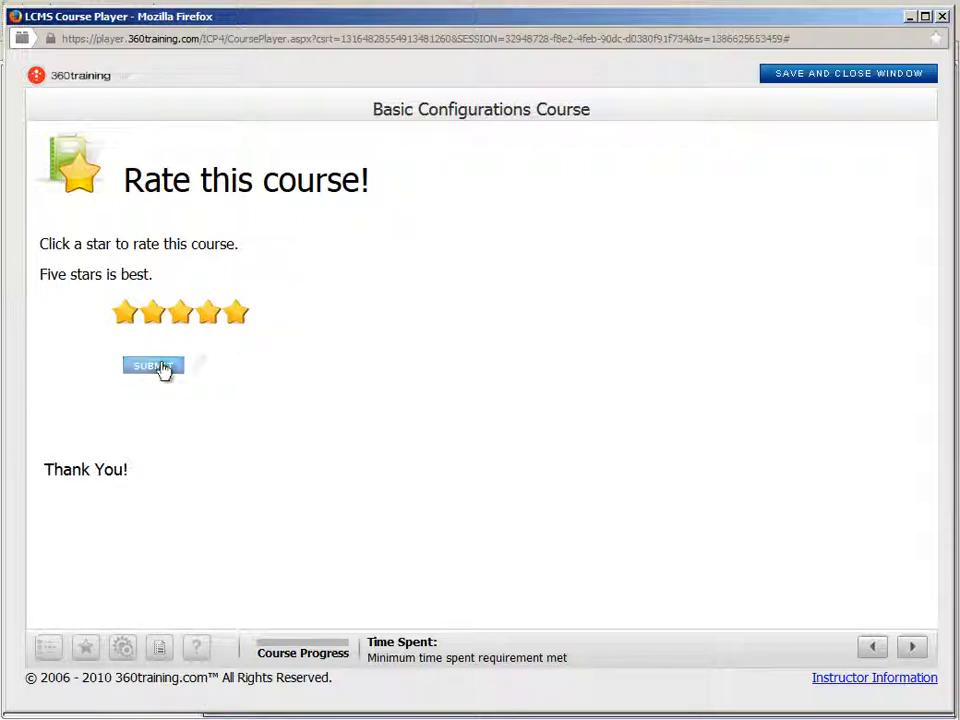
left_click(912, 647)
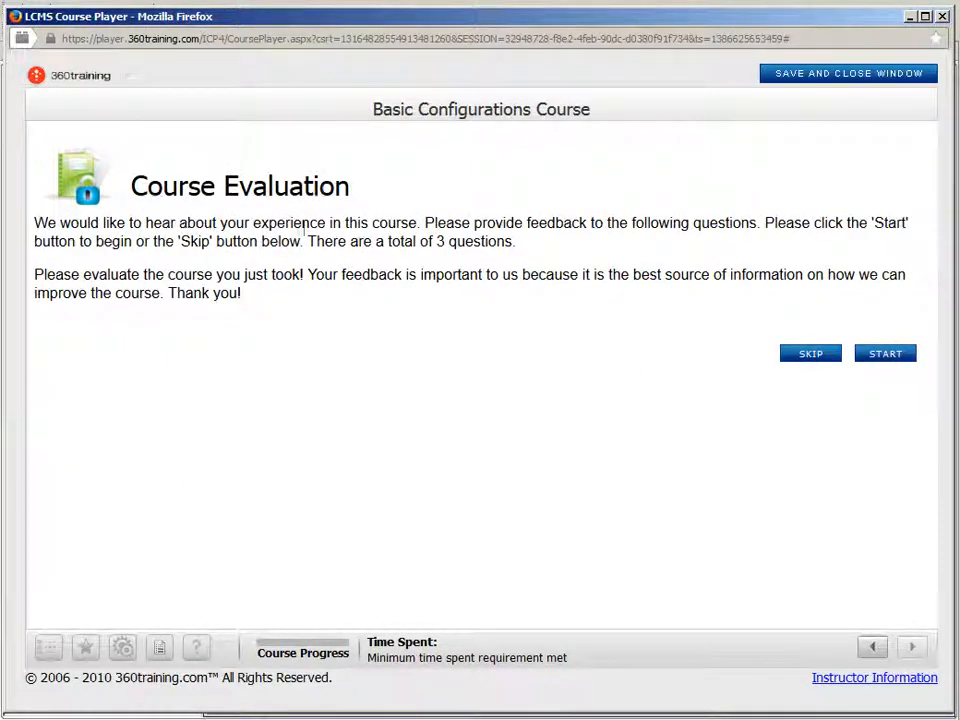
- Complete and submit the course evaluation, answering Strongly Agree that the information was well-structured and clear
left_click(876, 357)
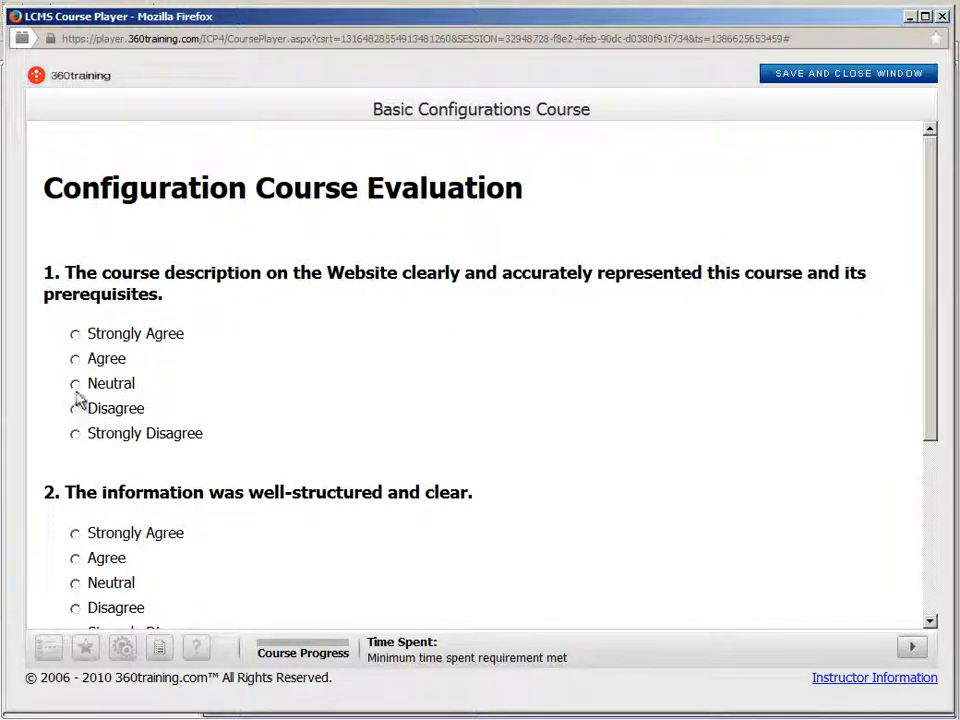
left_click(75, 533)
scroll(140, 558, "down", 3)
scroll(100, 545, "down", 1)
left_click(76, 497)
left_click(912, 650)
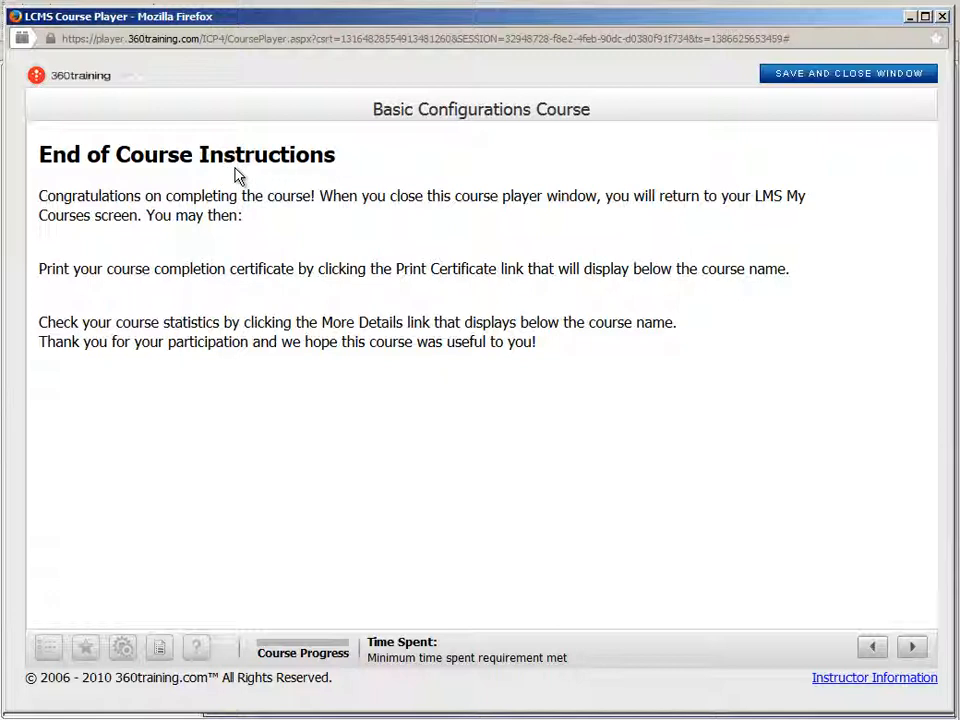
- Continue past the end of course instructions to the closing scene, and save and close the course player
left_click(911, 649)
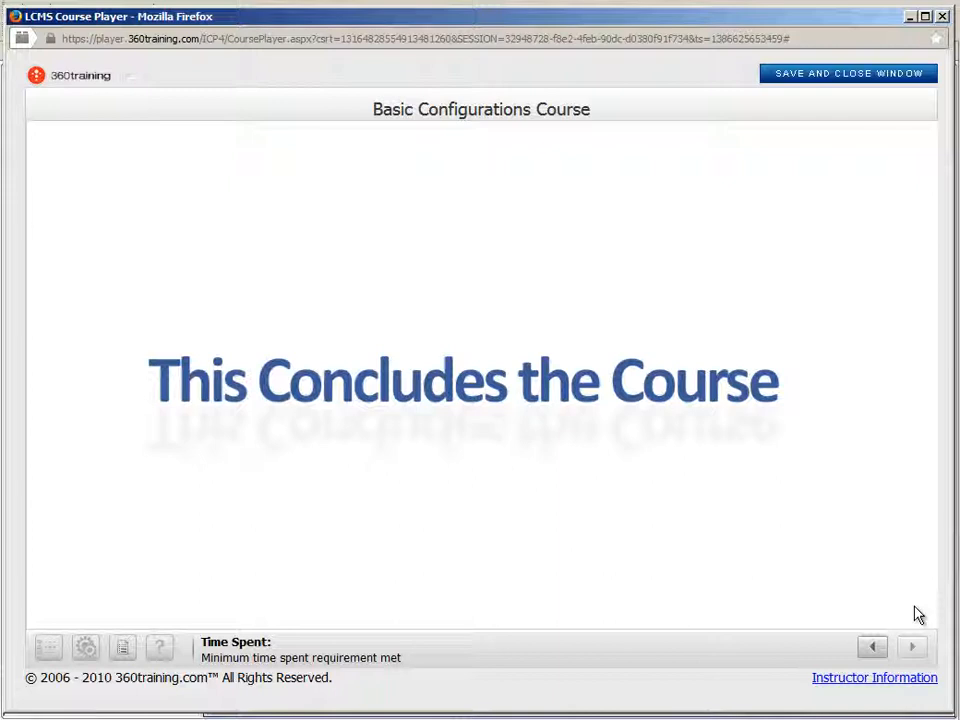
left_click(899, 78)
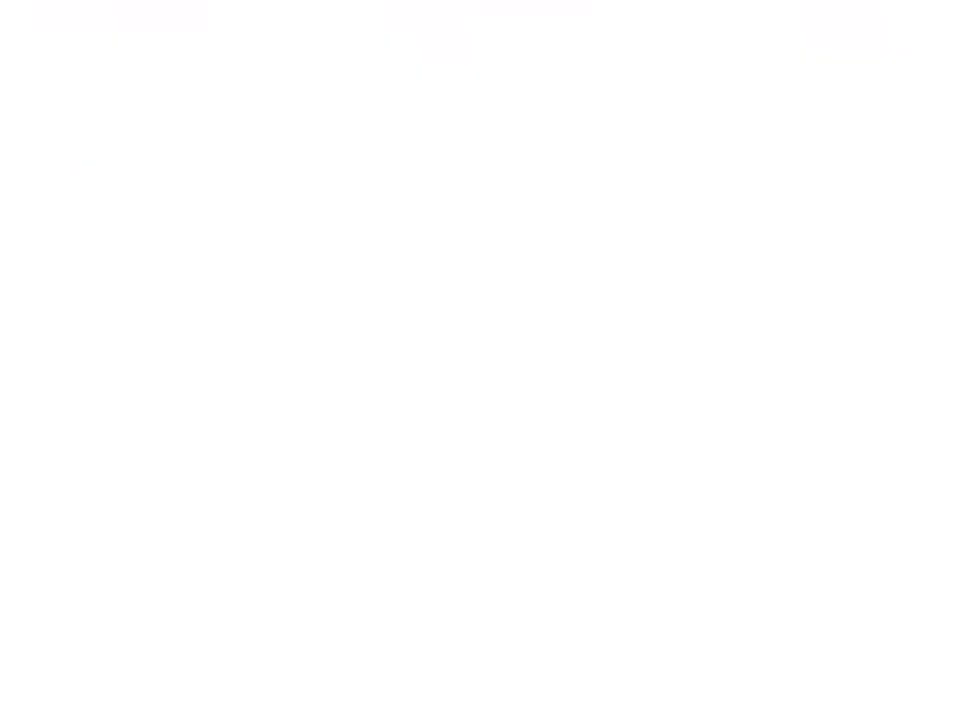